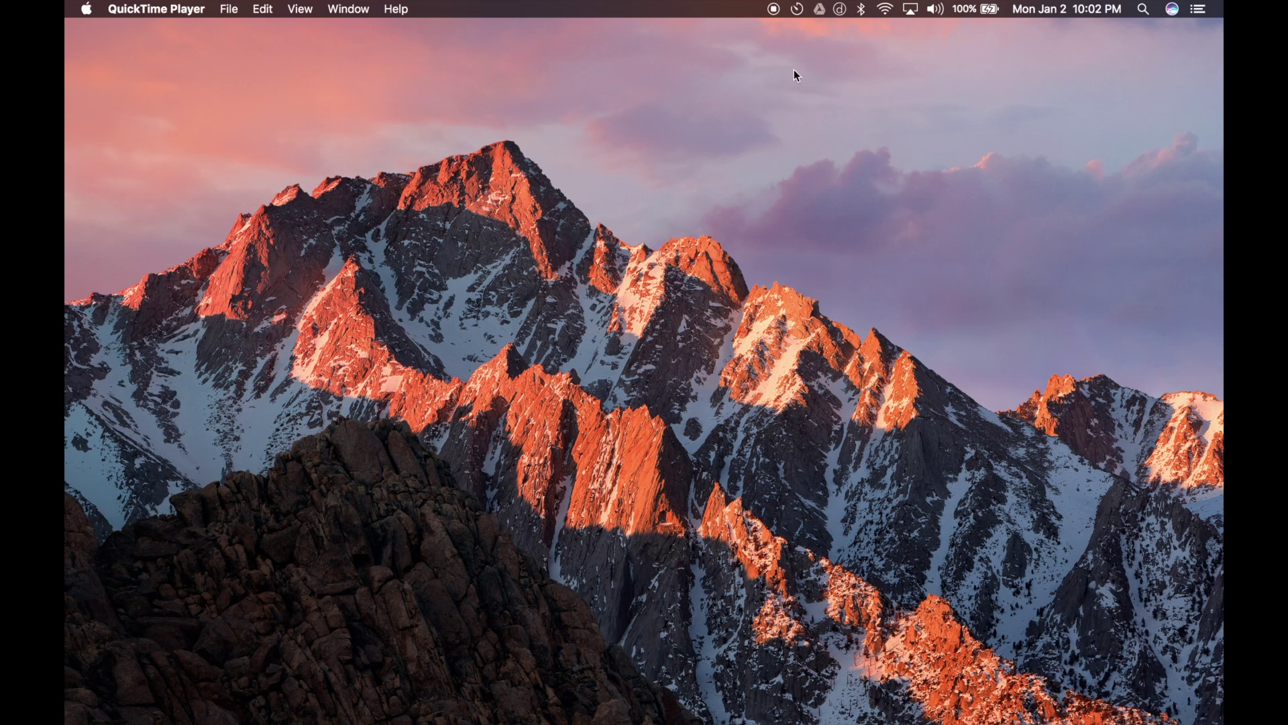
Step: Look over Google Drive's menu-bar settings options unchanged, then open a Finder window on All My Files
left_click(823, 11)
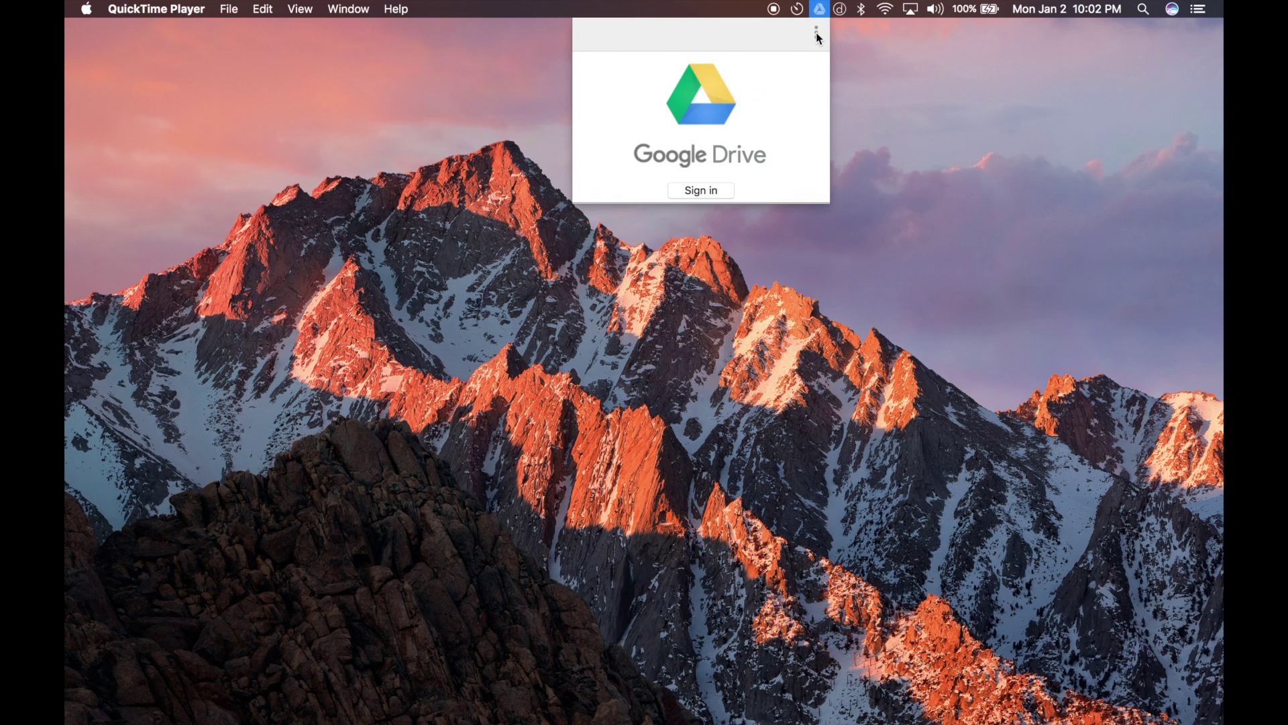
left_click(910, 94)
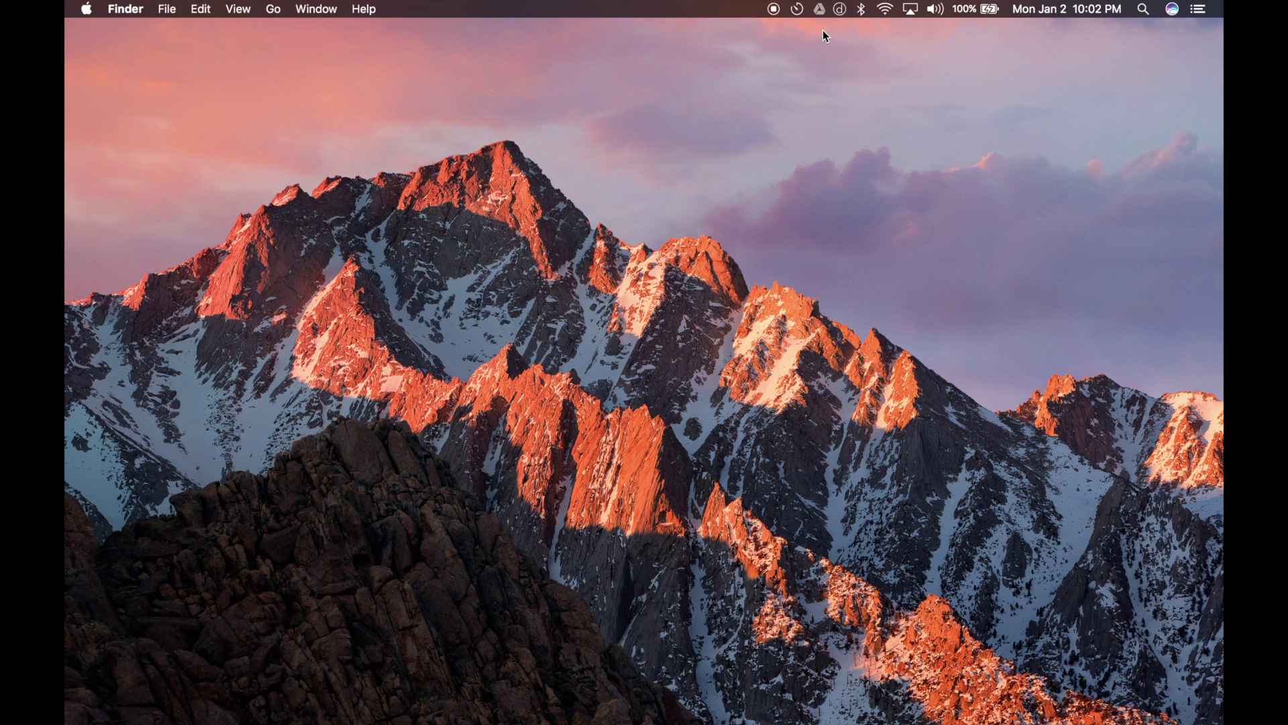
left_click(820, 11)
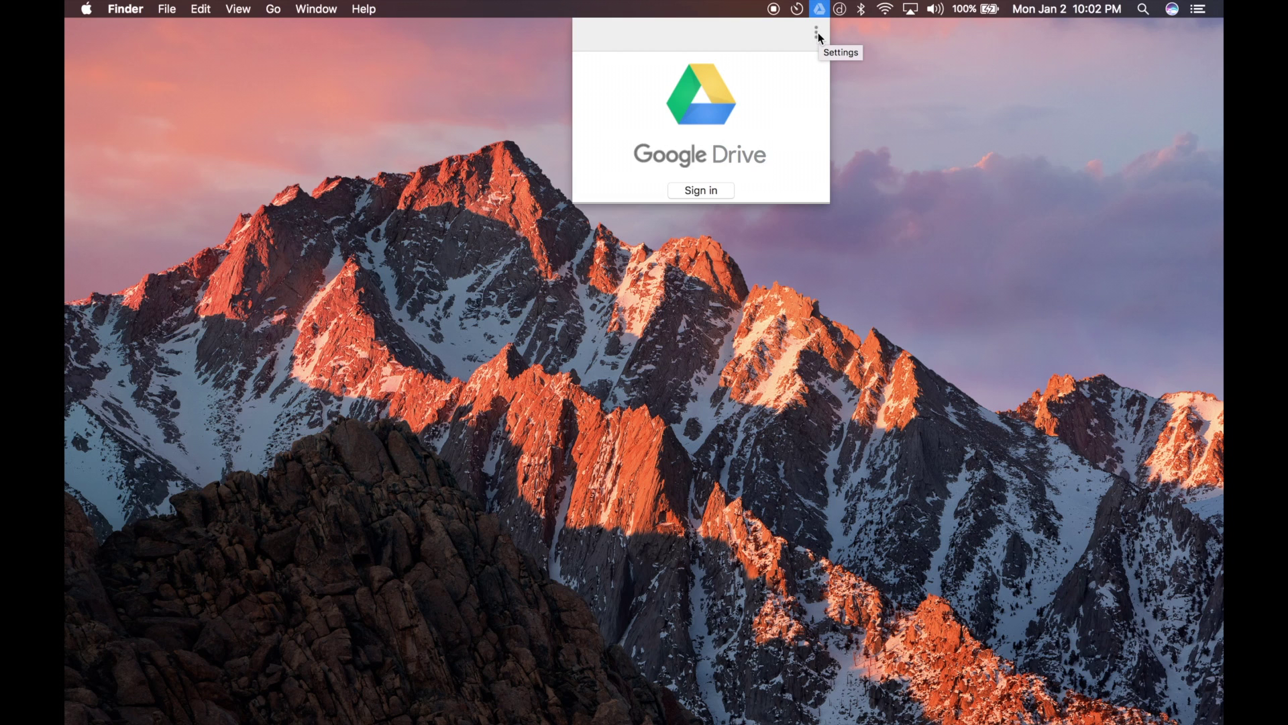
left_click(818, 33)
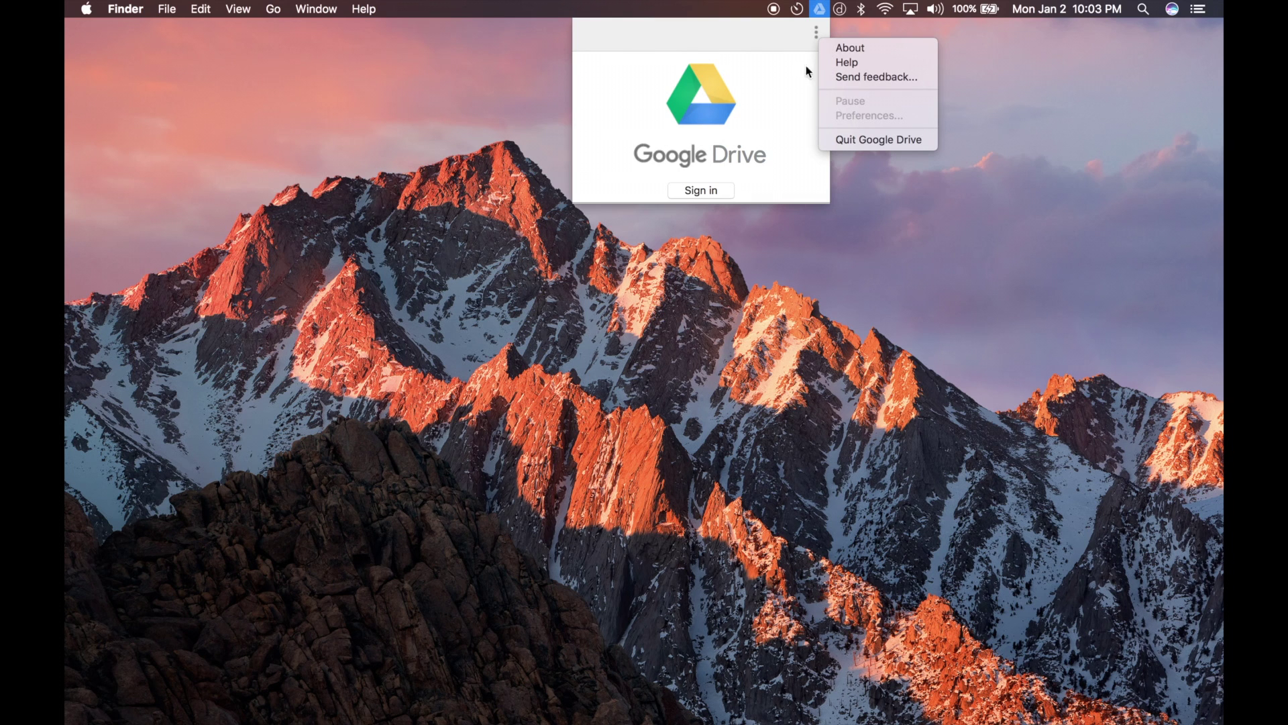
left_click(783, 32)
left_click(896, 123)
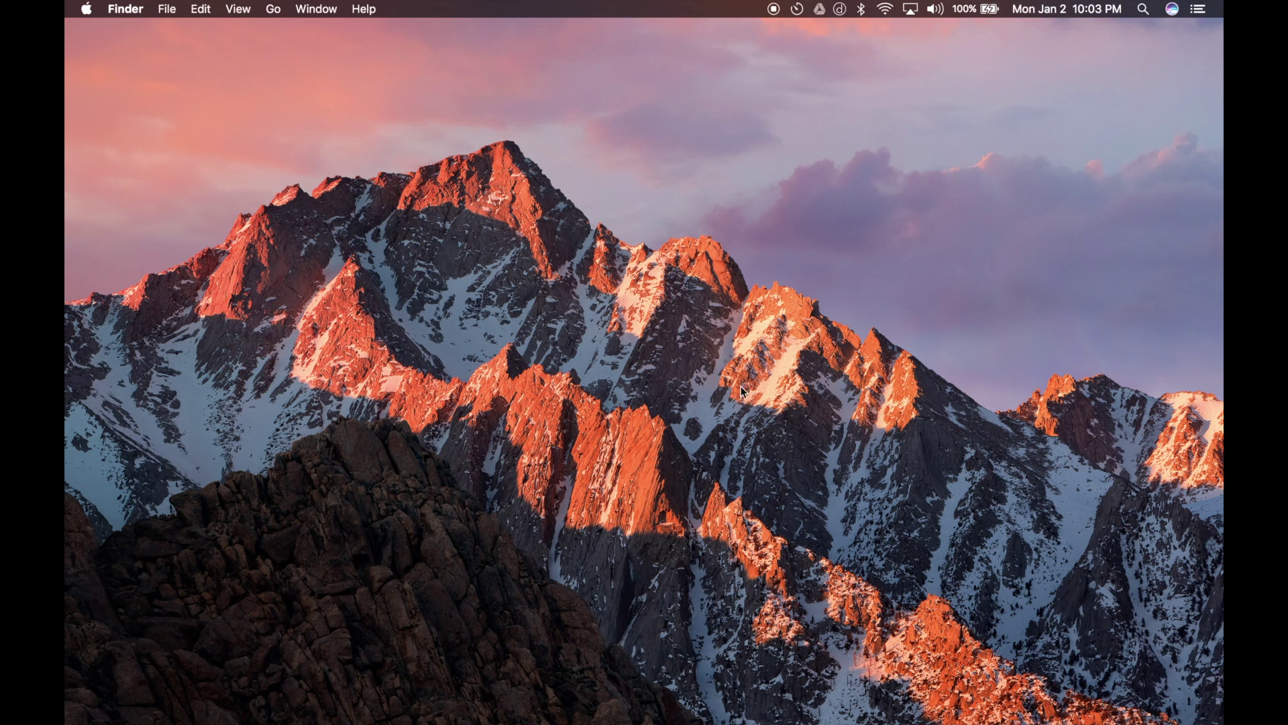
mouse_move(269, 719)
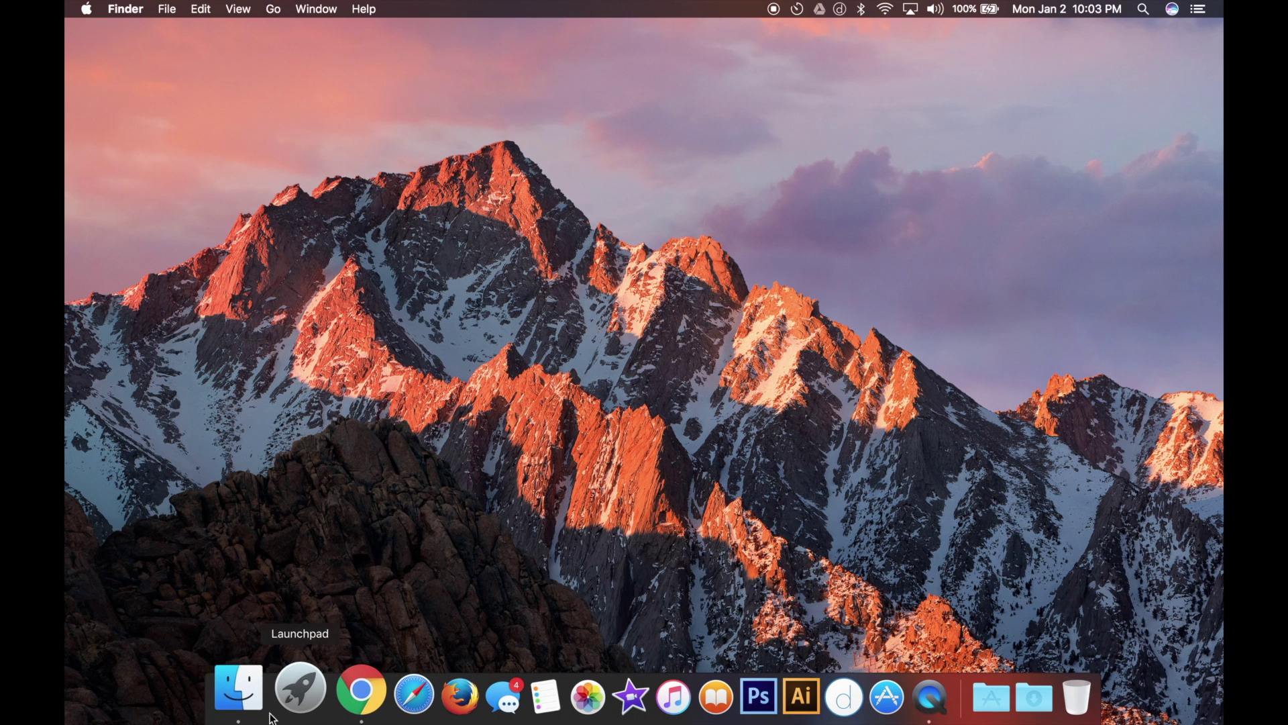
left_click(248, 690)
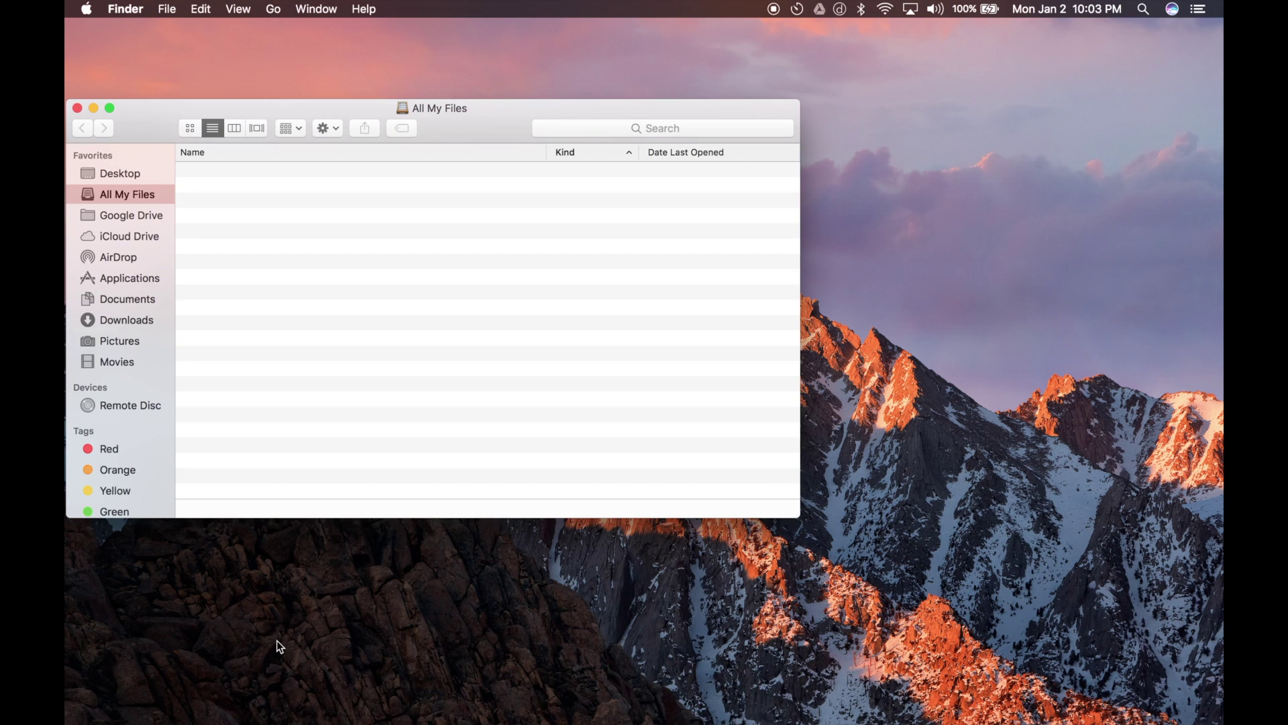
Step: Check the sidebar Google Drive folder's size with Get Info, then close the Info and Finder windows
left_click(150, 217)
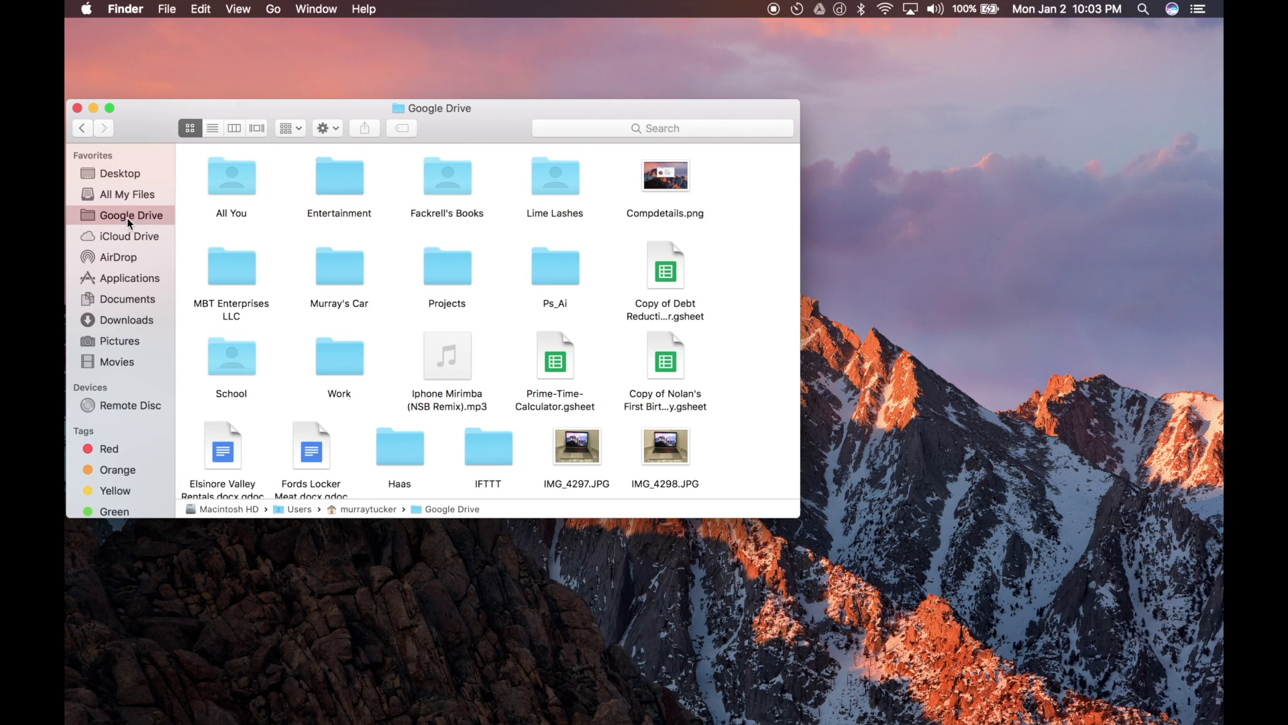
right_click(127, 217)
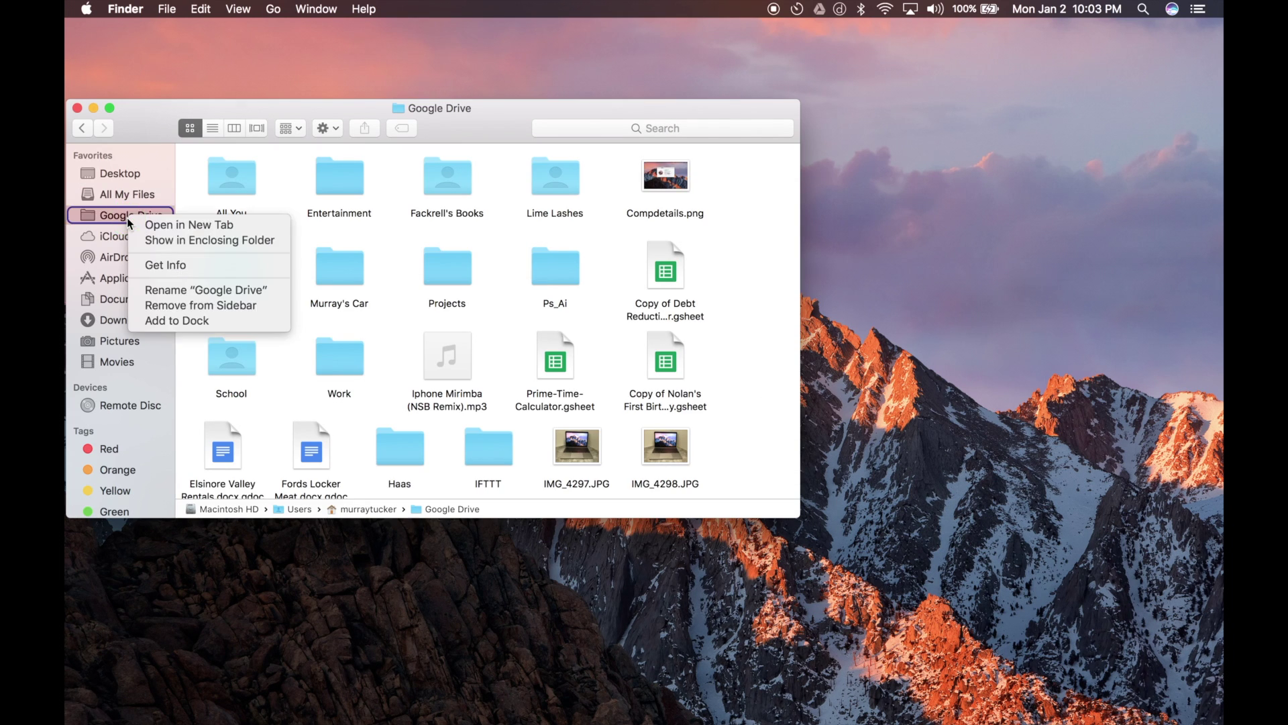
left_click(177, 269)
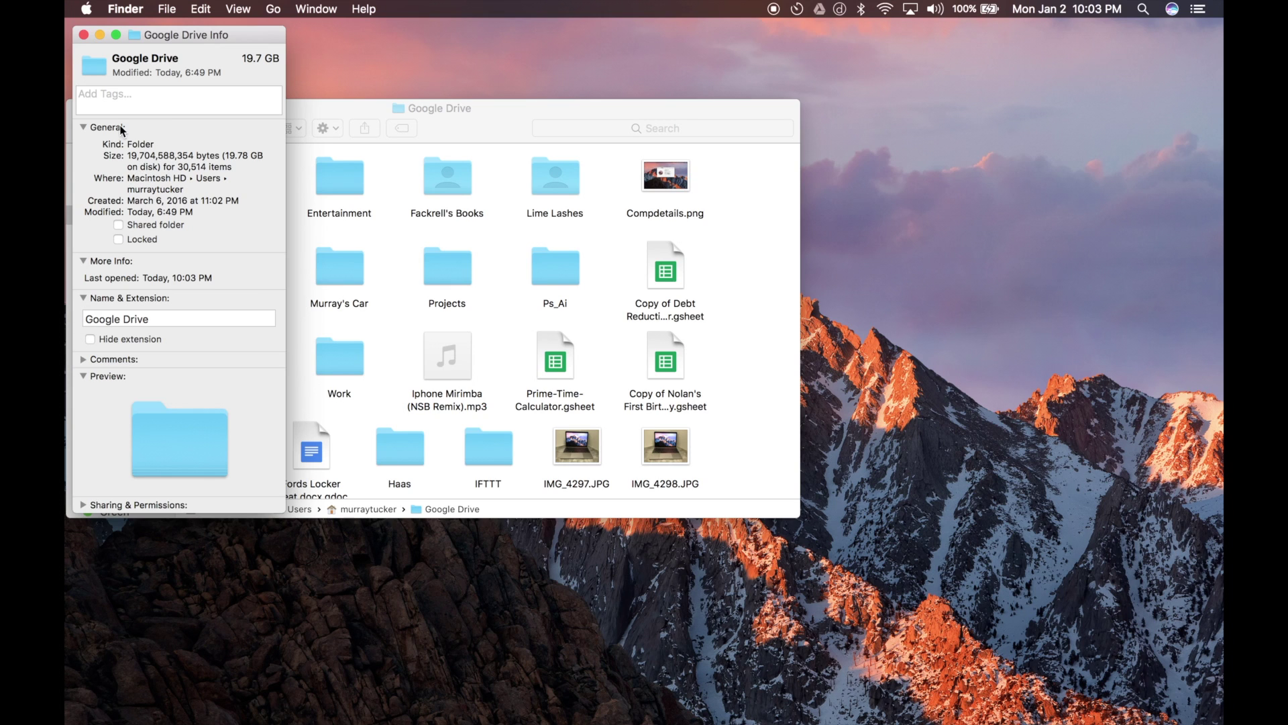
left_click(84, 36)
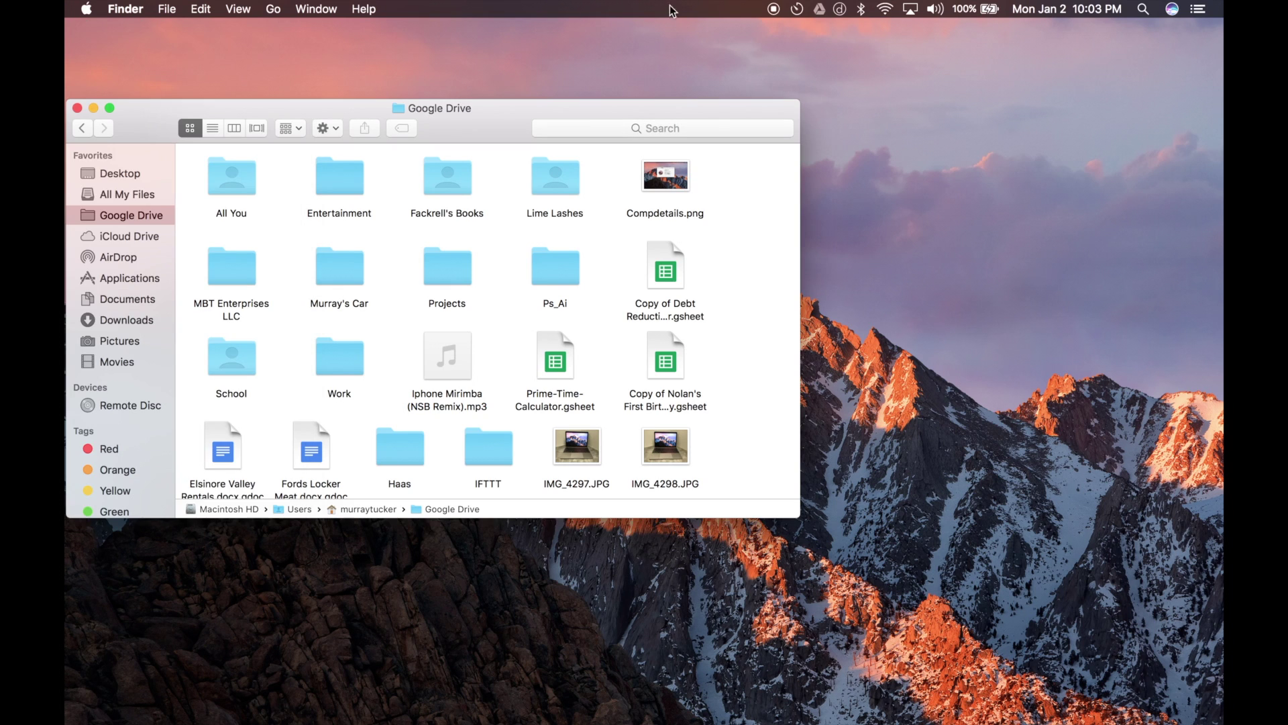
left_click(79, 107)
Step: Choose Quit Google Drive from the Drive menu-bar panel's settings menu
left_click(819, 9)
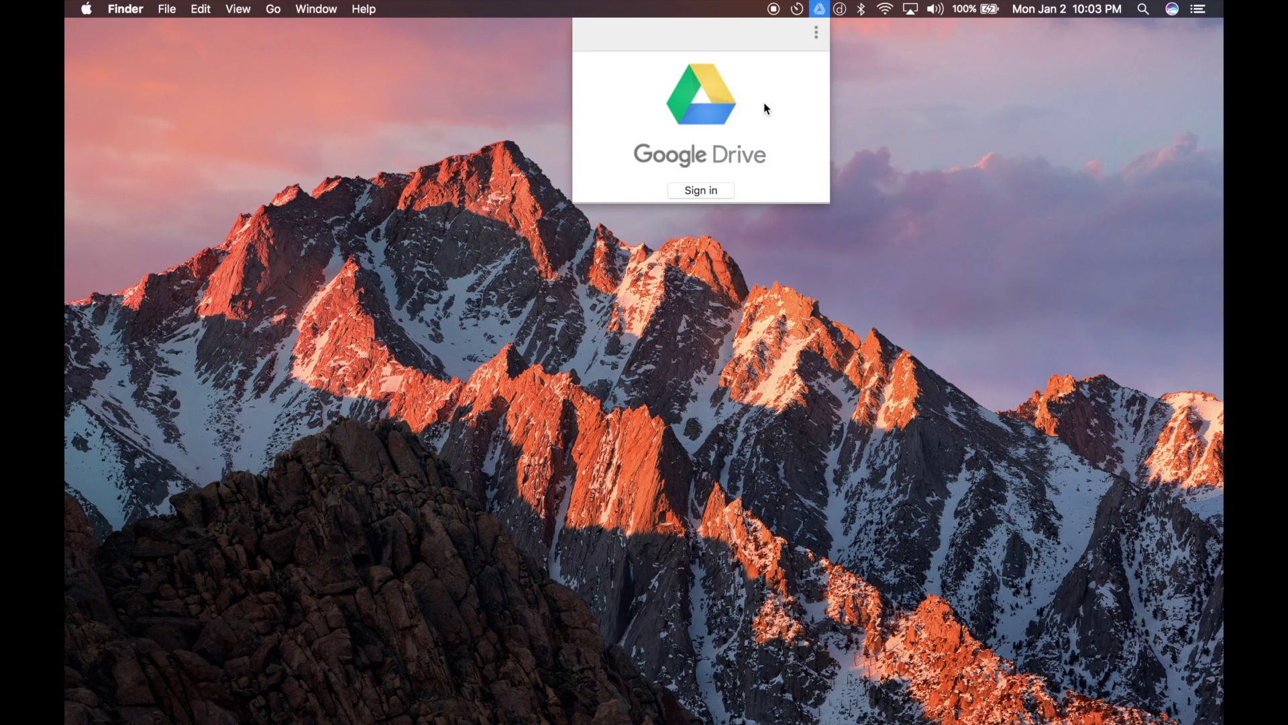
left_click(819, 13)
left_click(818, 12)
left_click(818, 38)
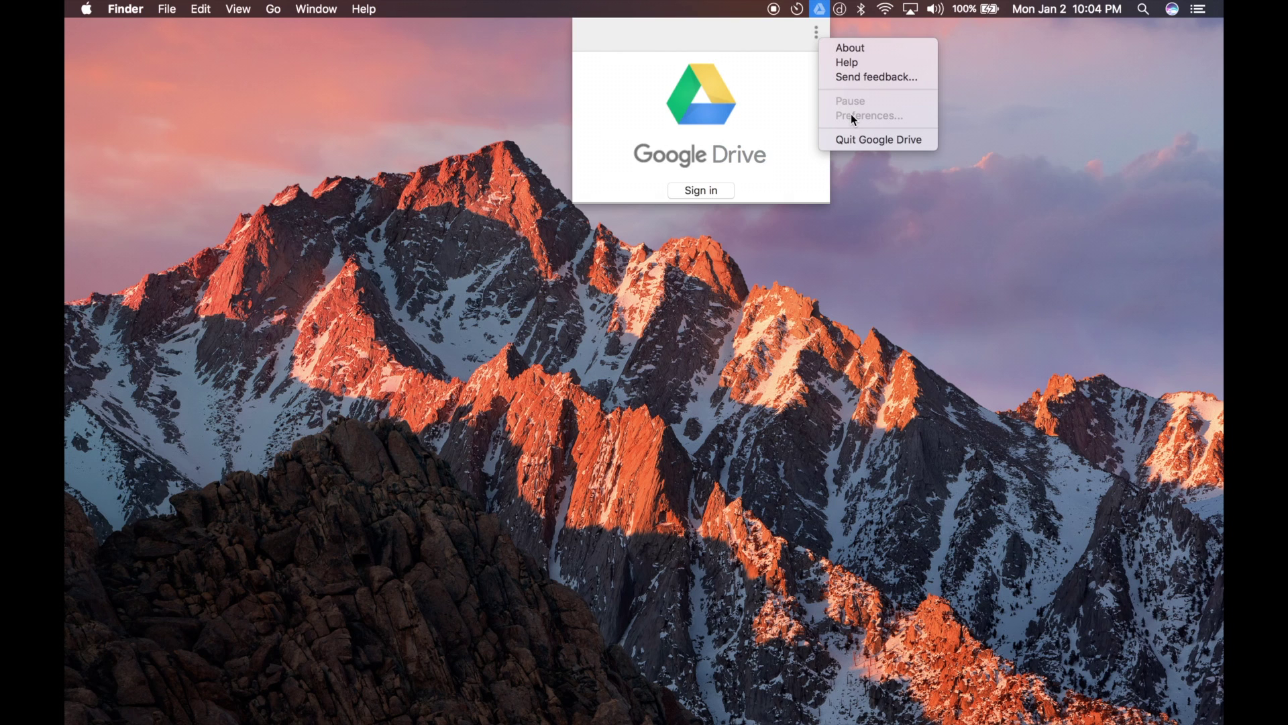
left_click(749, 256)
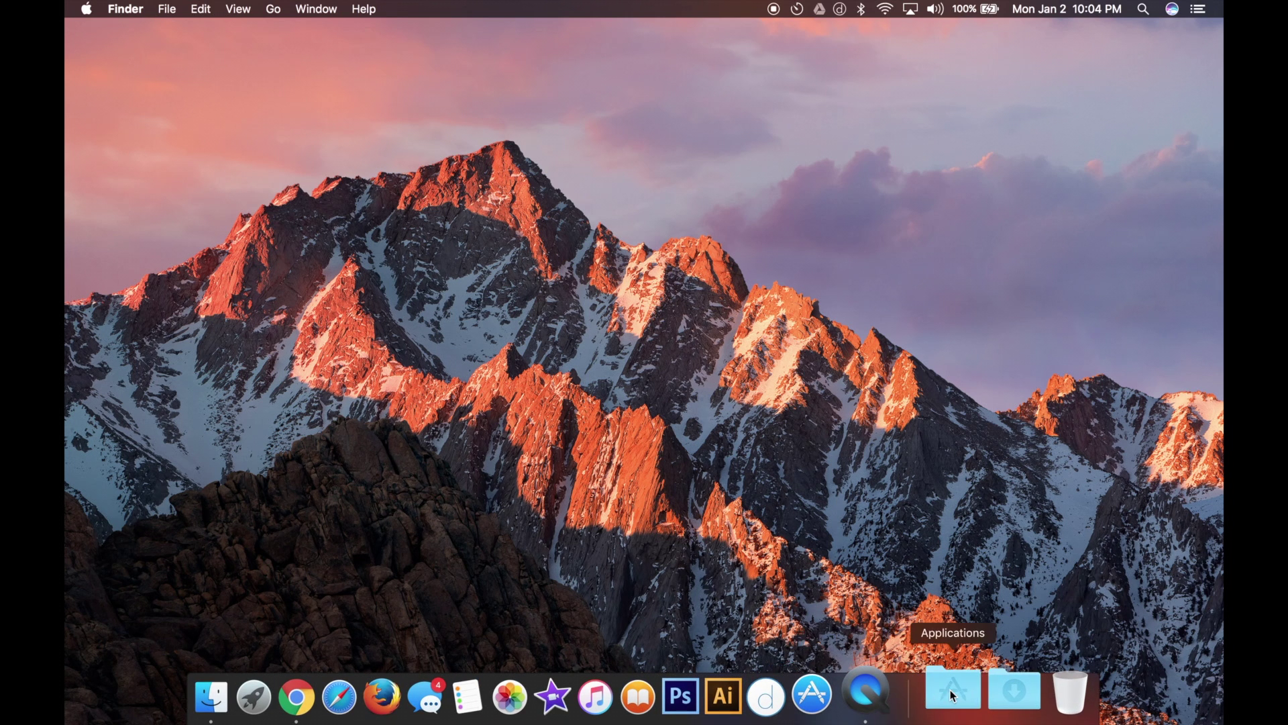
left_click(952, 692)
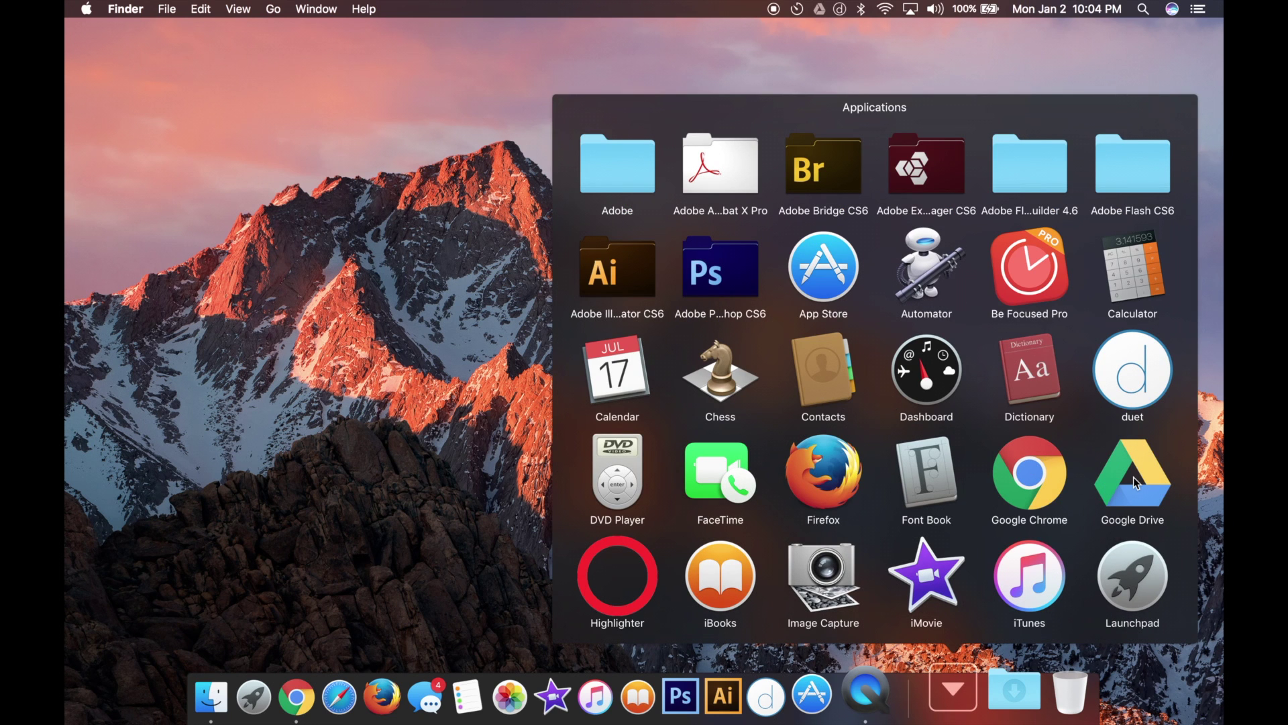
Step: Drag the Google Drive app from Applications onto the Trash and check it appears there
left_click_drag(1134, 481, 1041, 708)
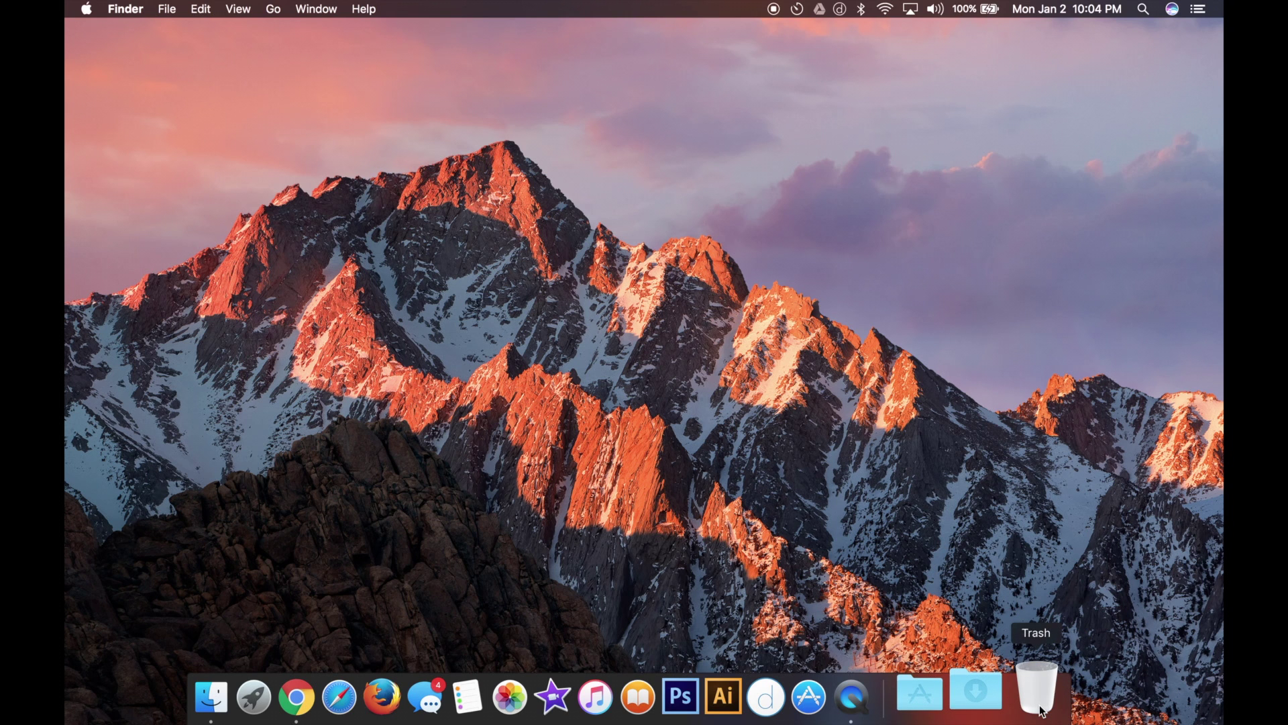
left_click(1041, 707)
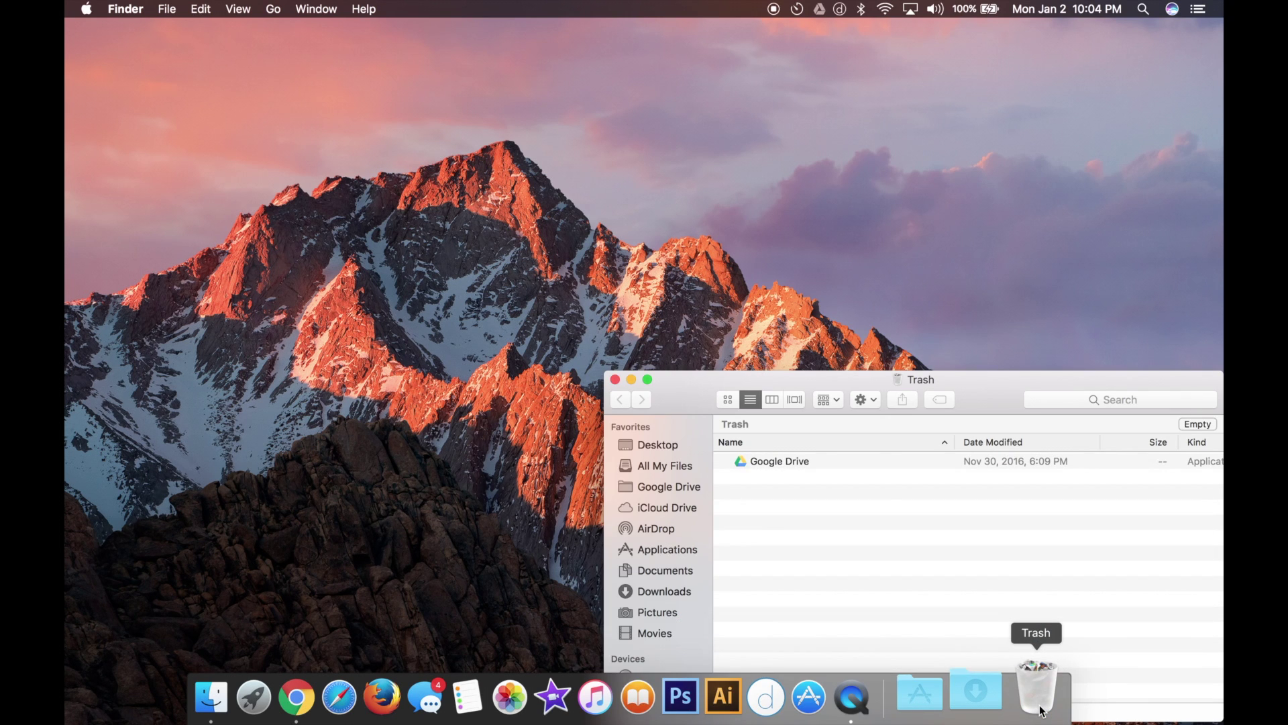
left_click(616, 379)
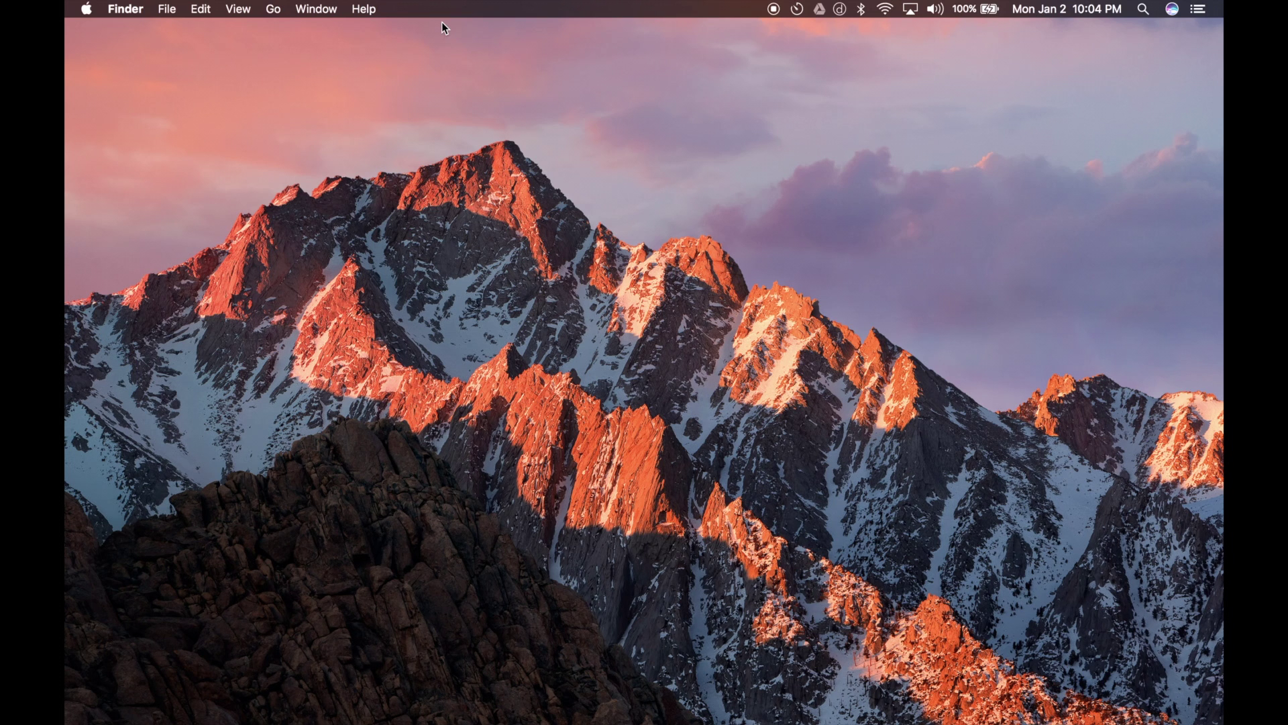
Step: Reveal and open the hidden user Library folder from the Go menu using Option
left_click(275, 10)
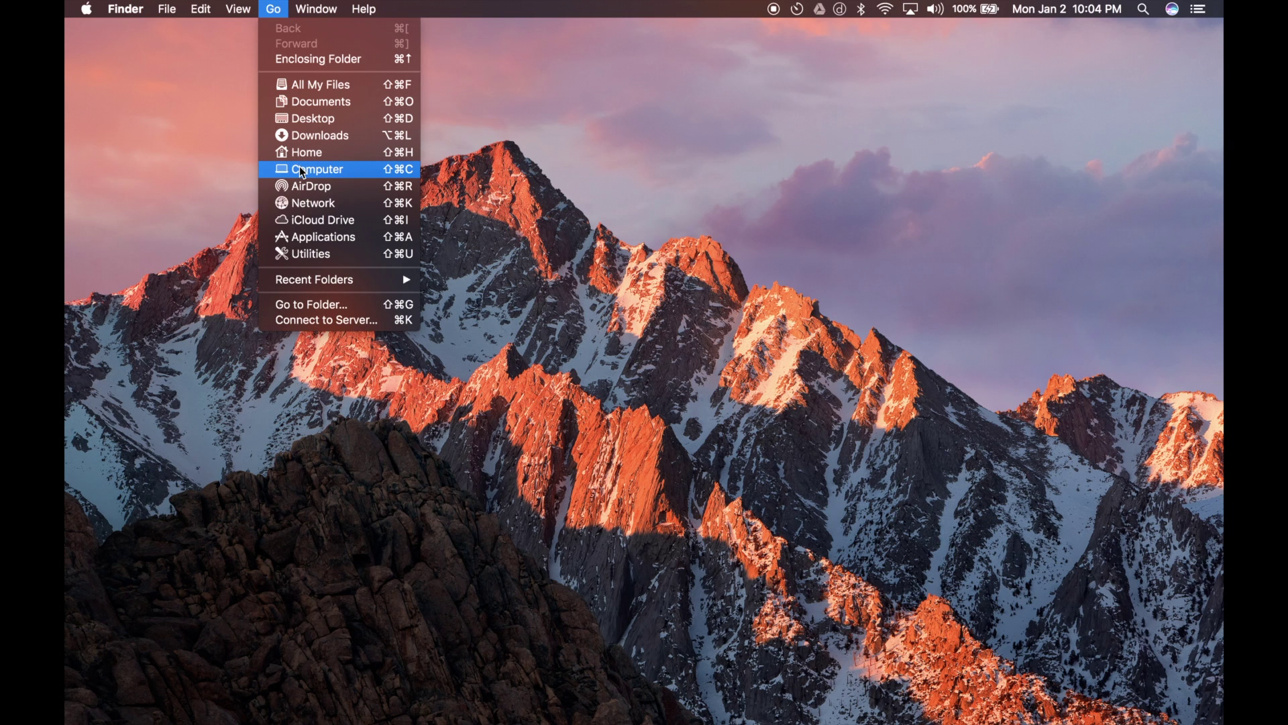
key("alt")
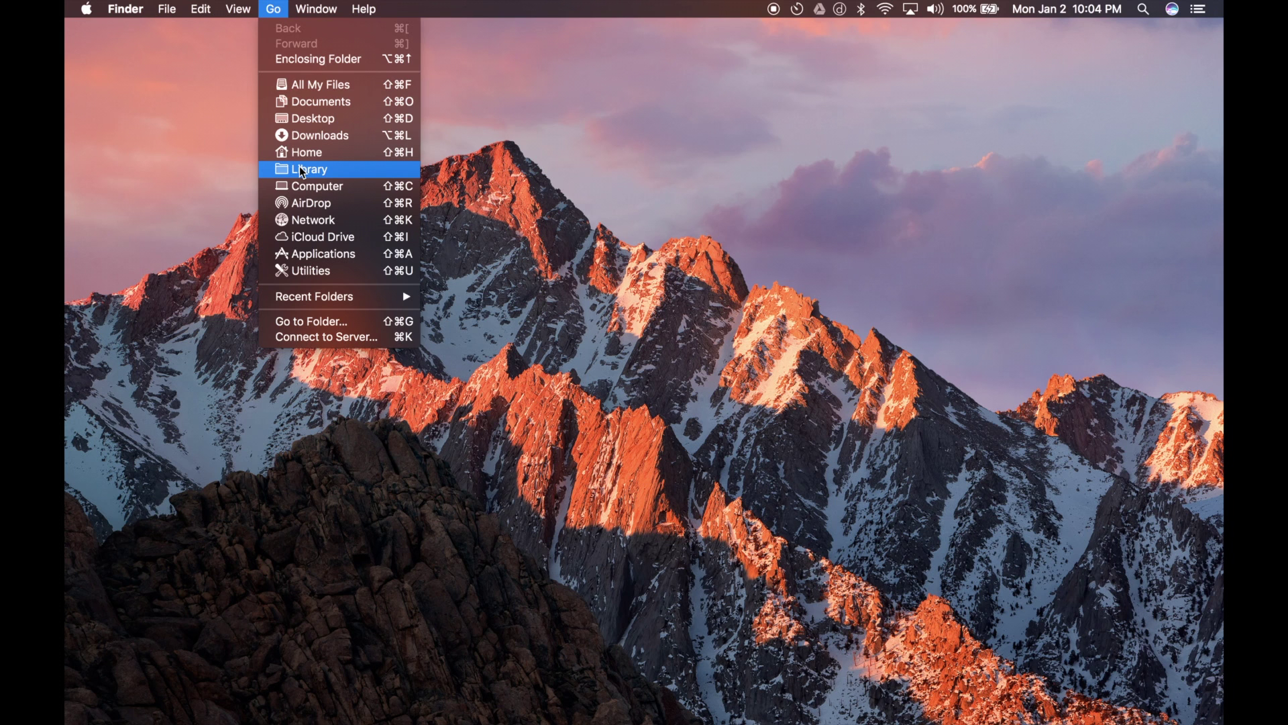
left_click(299, 168)
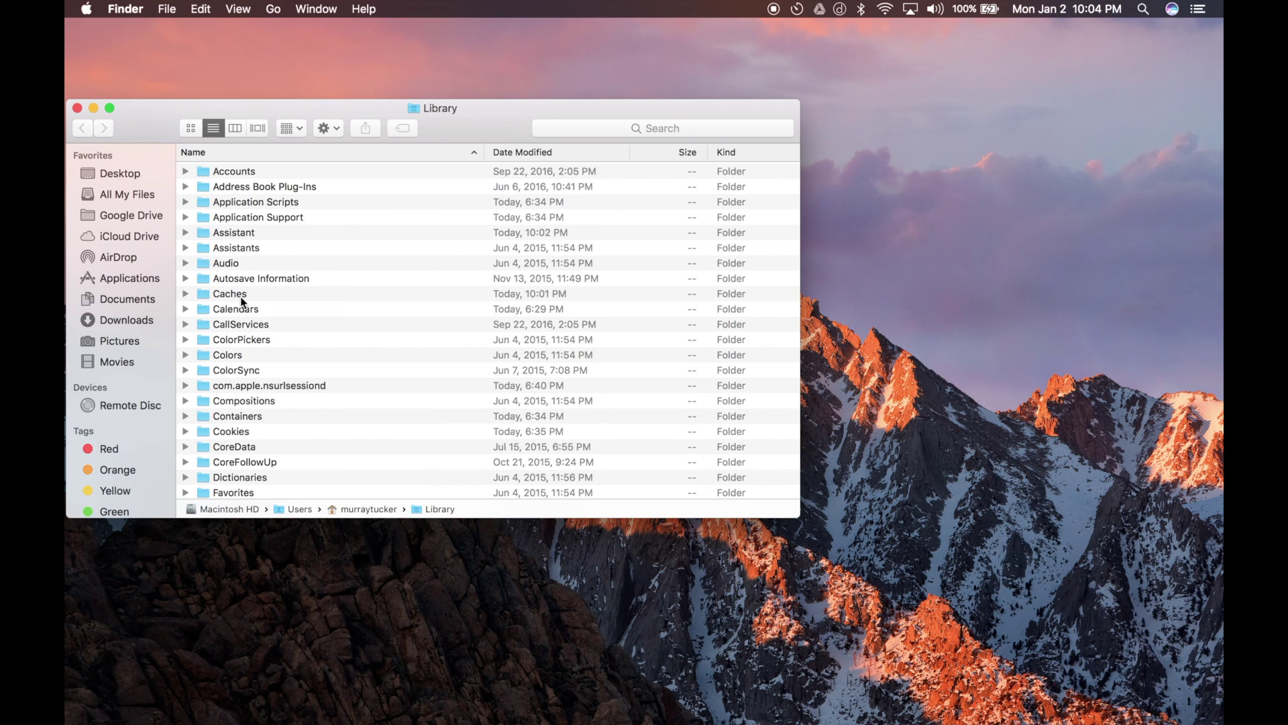
scroll(242, 300, "down", 5)
scroll(243, 300, "down", 5)
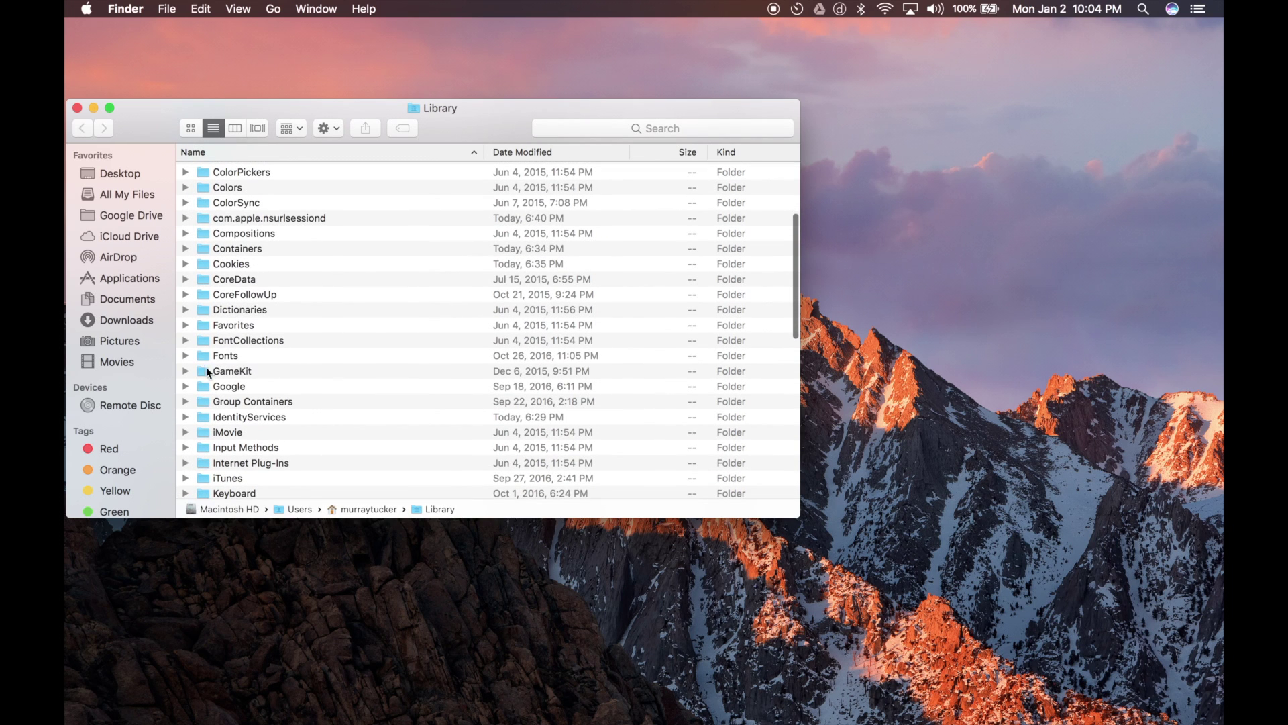
Step: Move the Application Support/Google/Drive folder to the Trash, then close the Library window
left_click(185, 387)
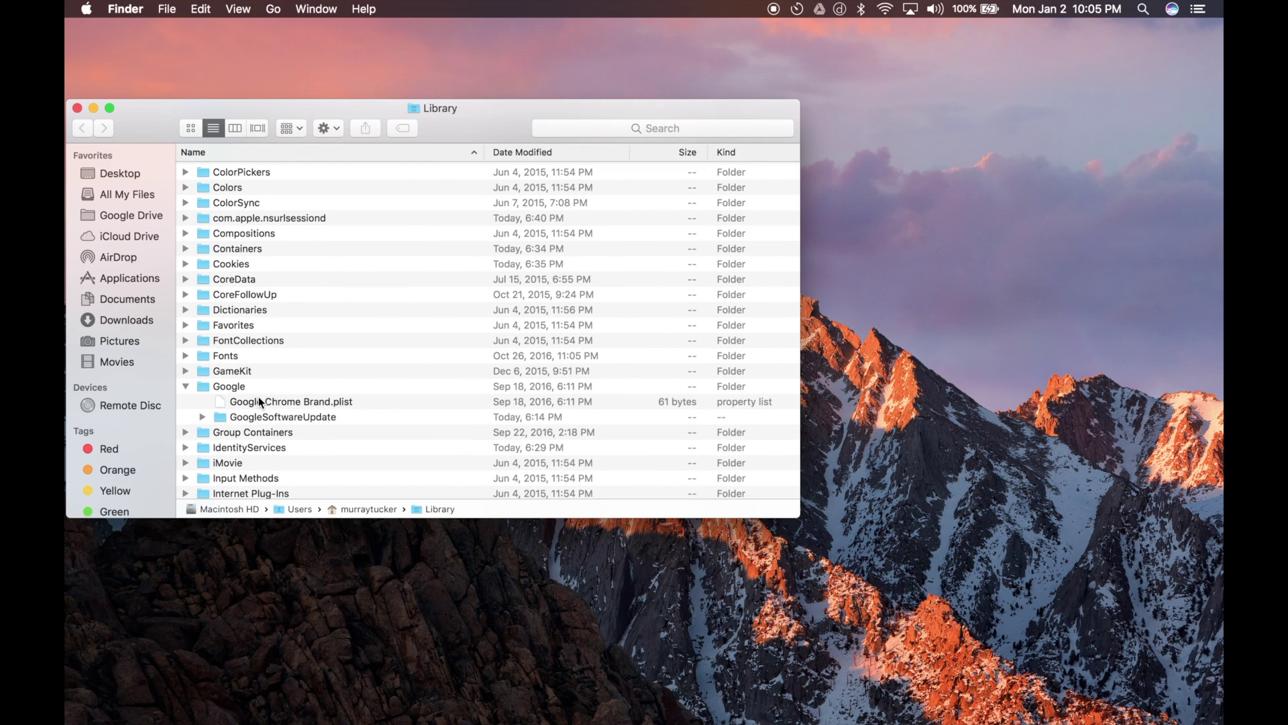
left_click(188, 386)
scroll(206, 292, "up", 10)
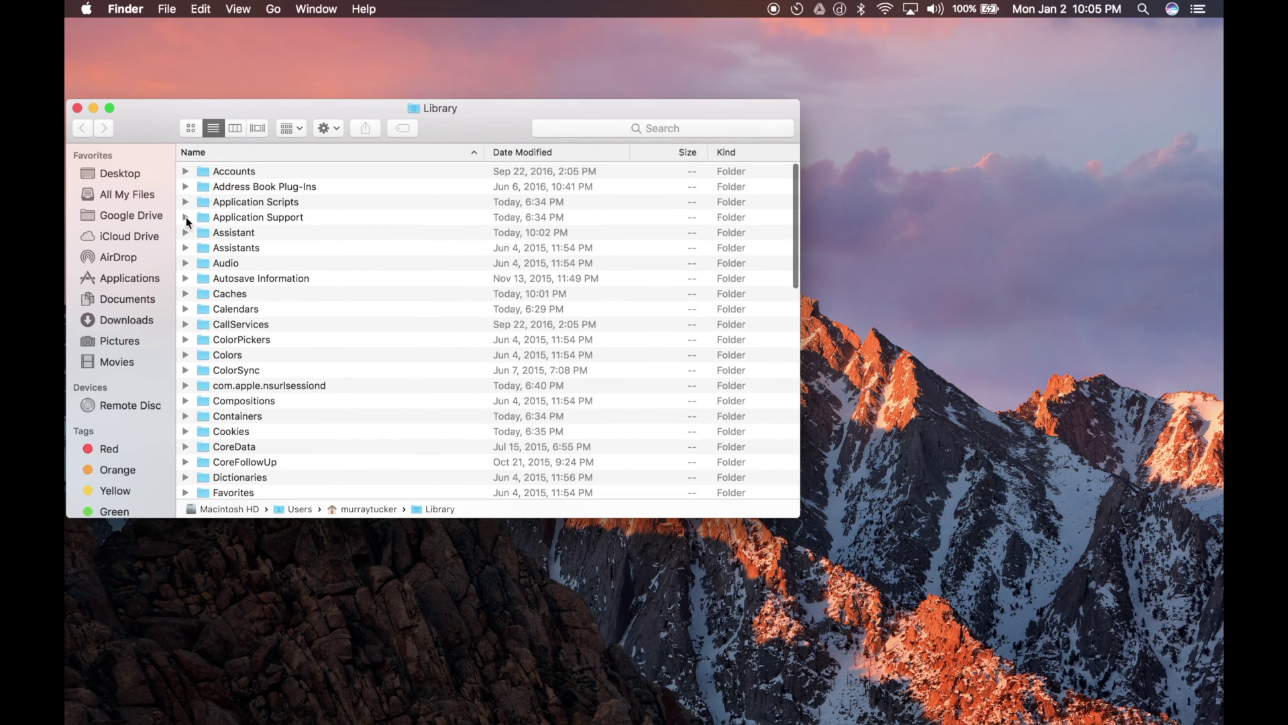
left_click(187, 216)
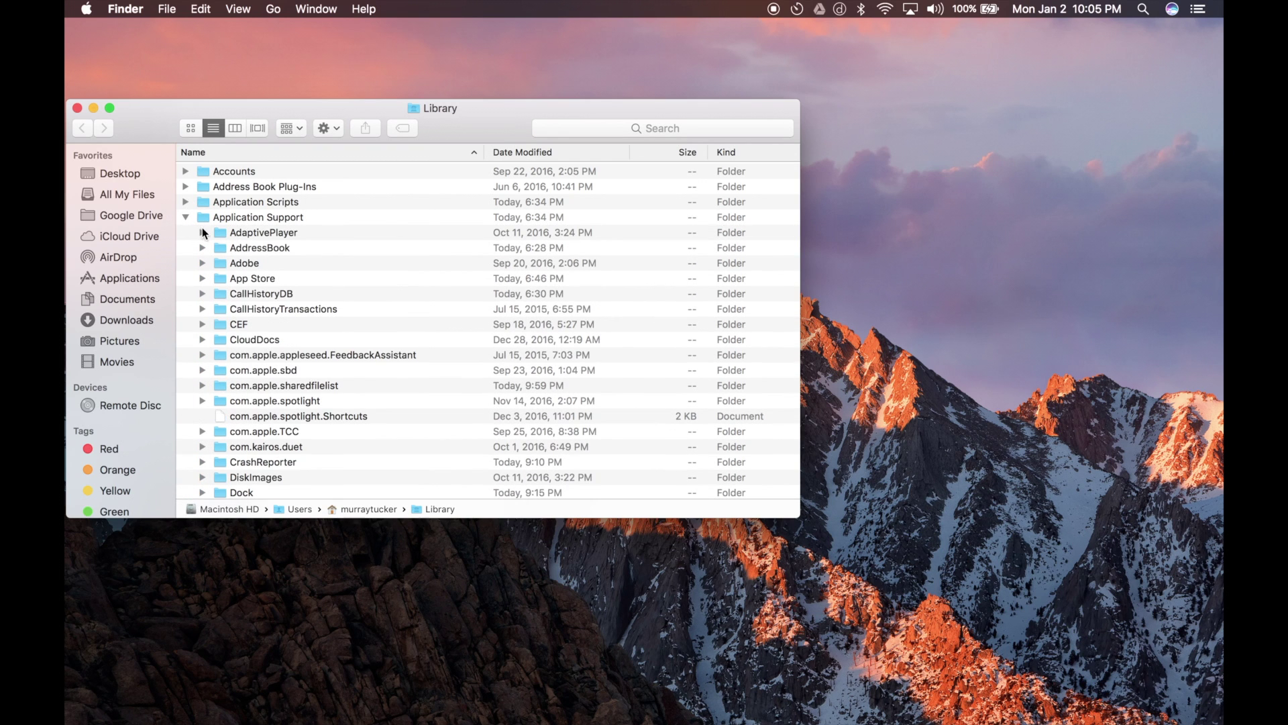
scroll(254, 324, "down", 6)
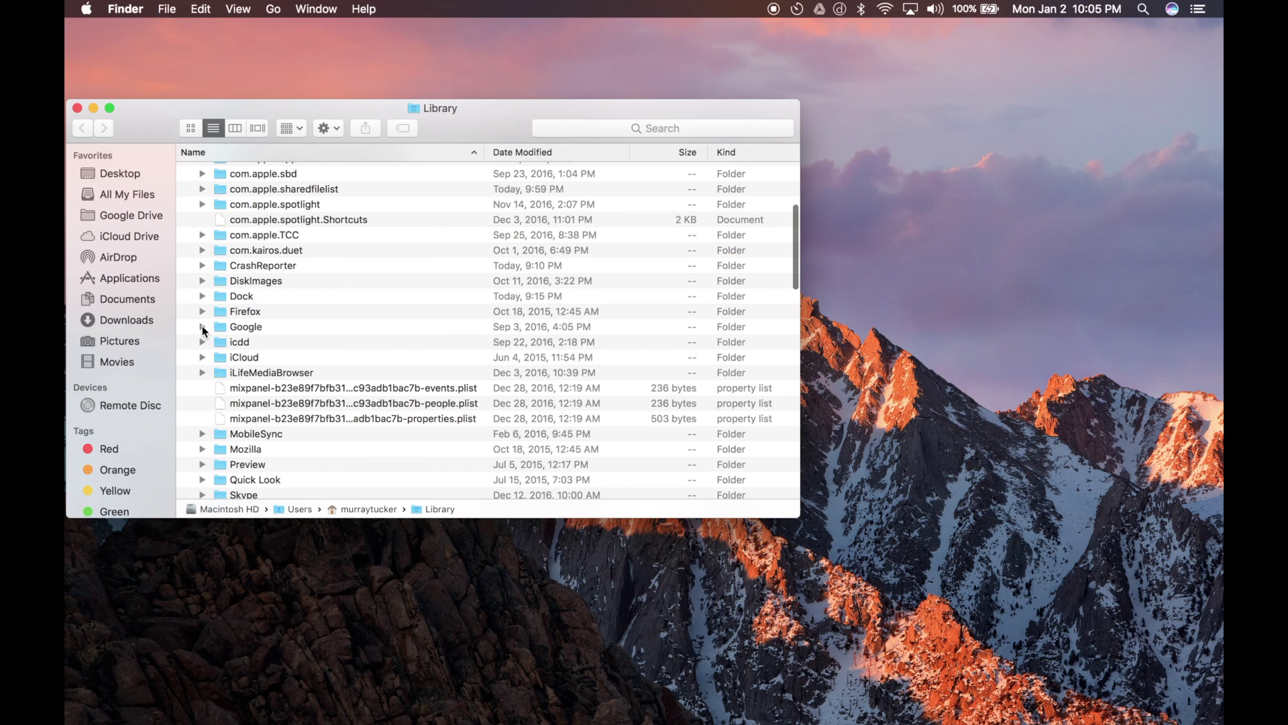
left_click(203, 326)
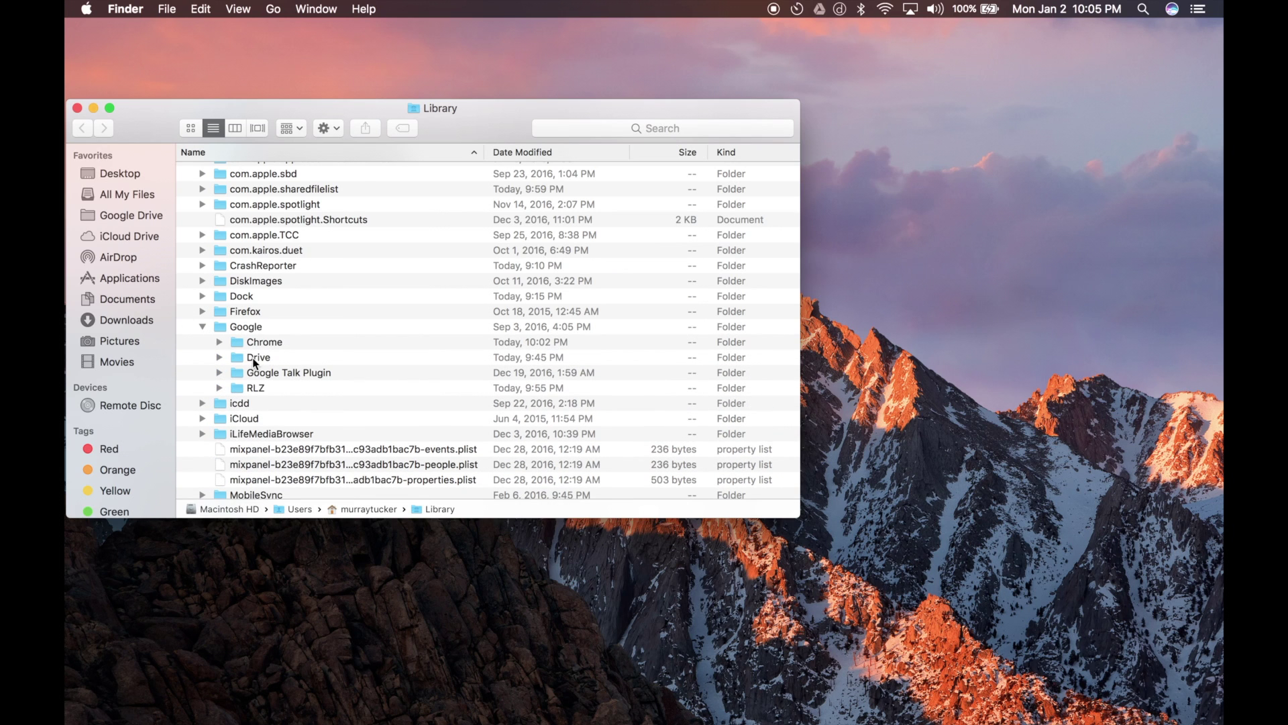
mouse_move(252, 357)
left_mouse_down()
mouse_move(738, 544)
mouse_move(1042, 710)
left_mouse_up()
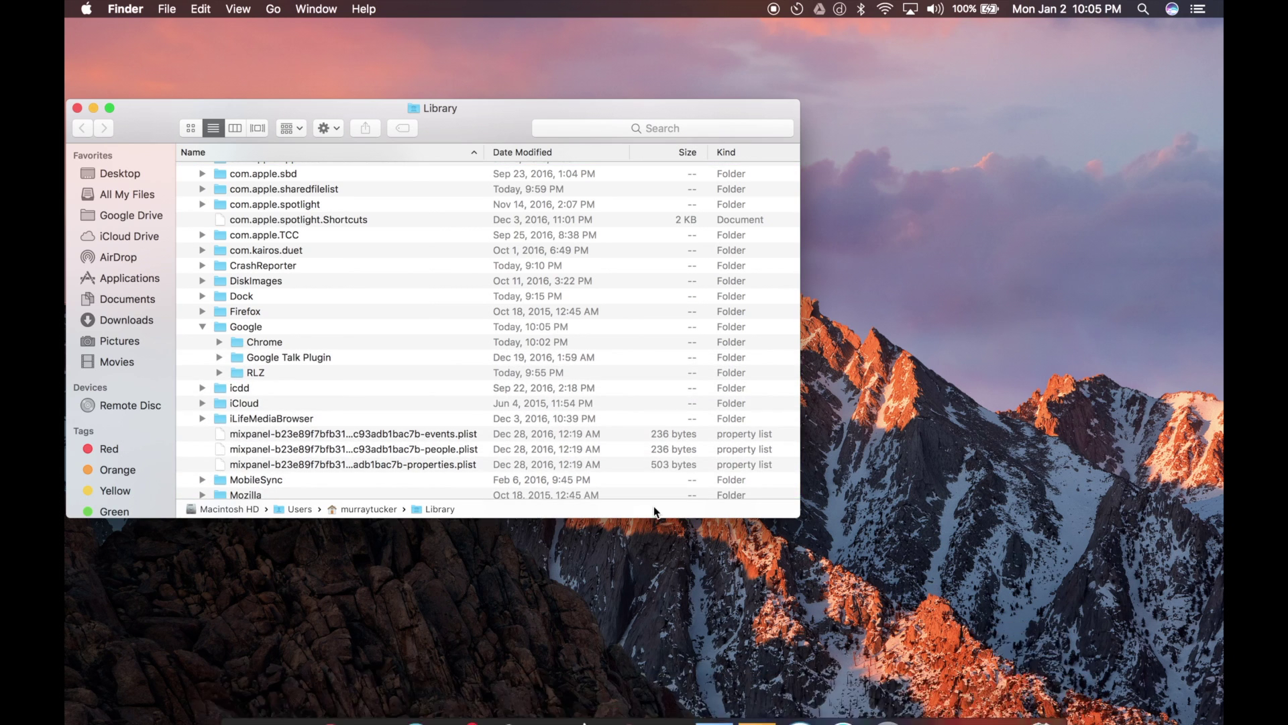
left_click(77, 109)
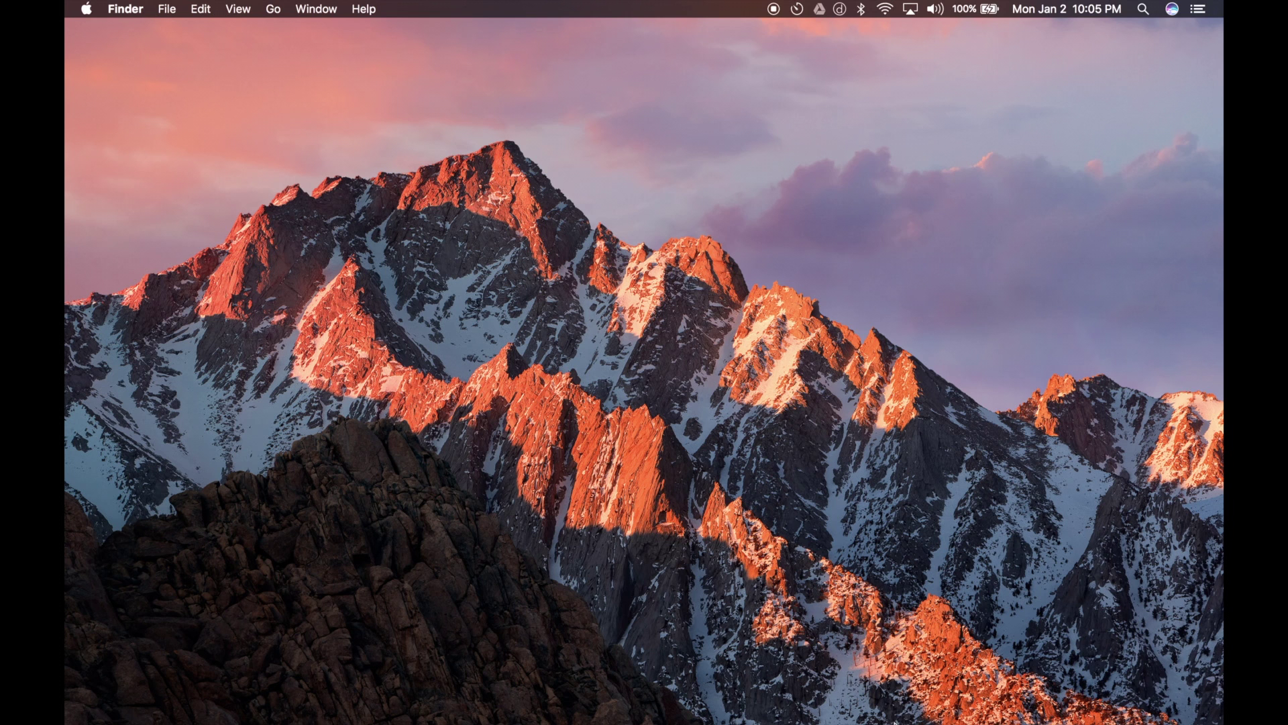
mouse_move(1032, 720)
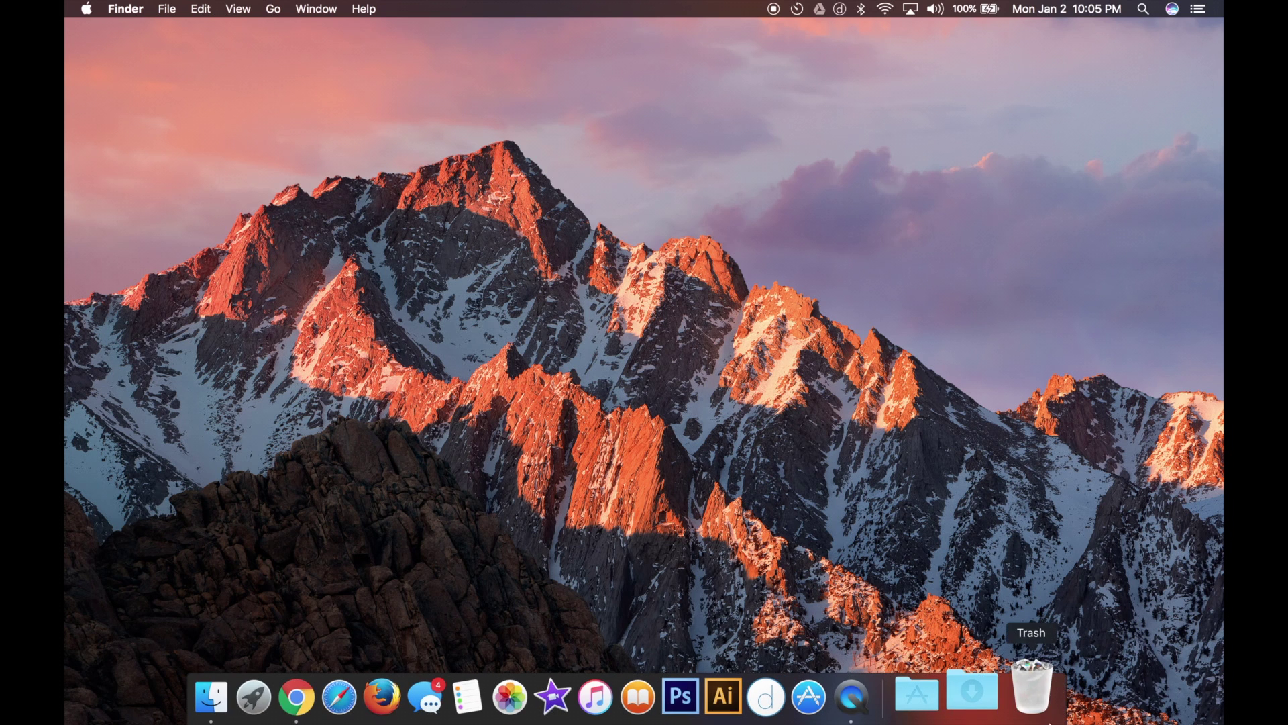
Step: Empty the Trash from its Dock window and confirm the permanent erase
left_click(1044, 704)
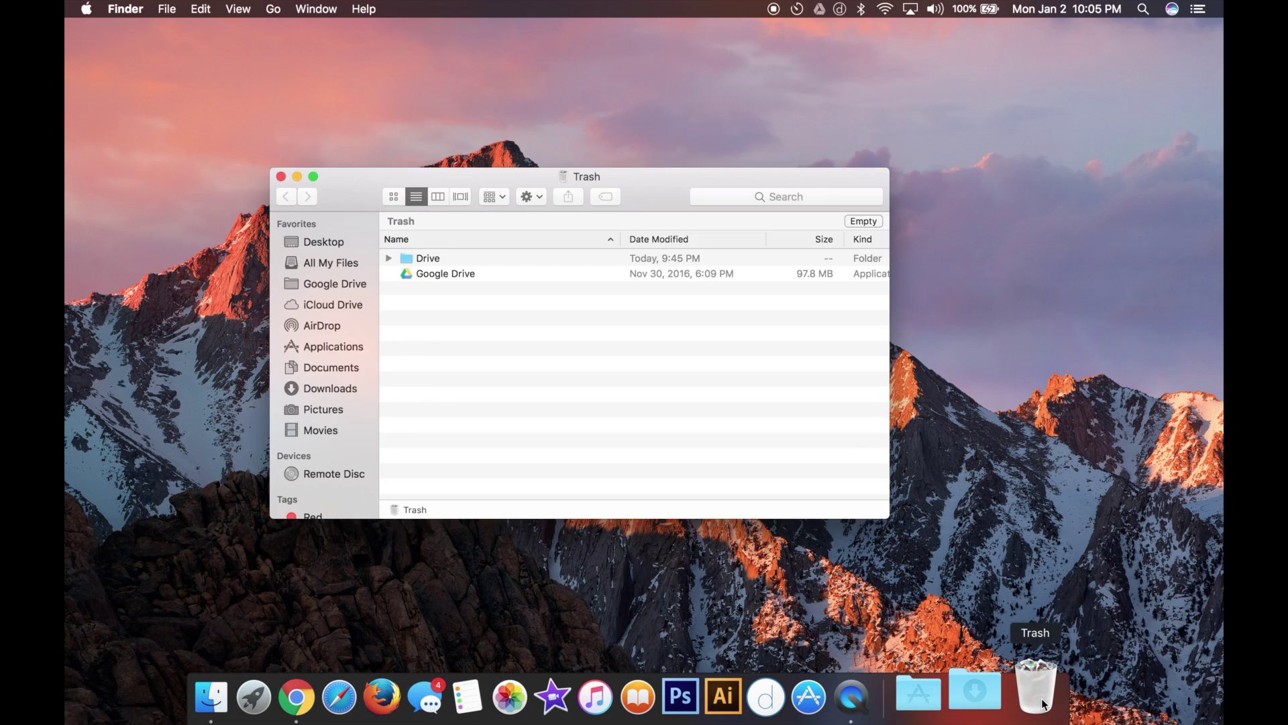
left_click(863, 221)
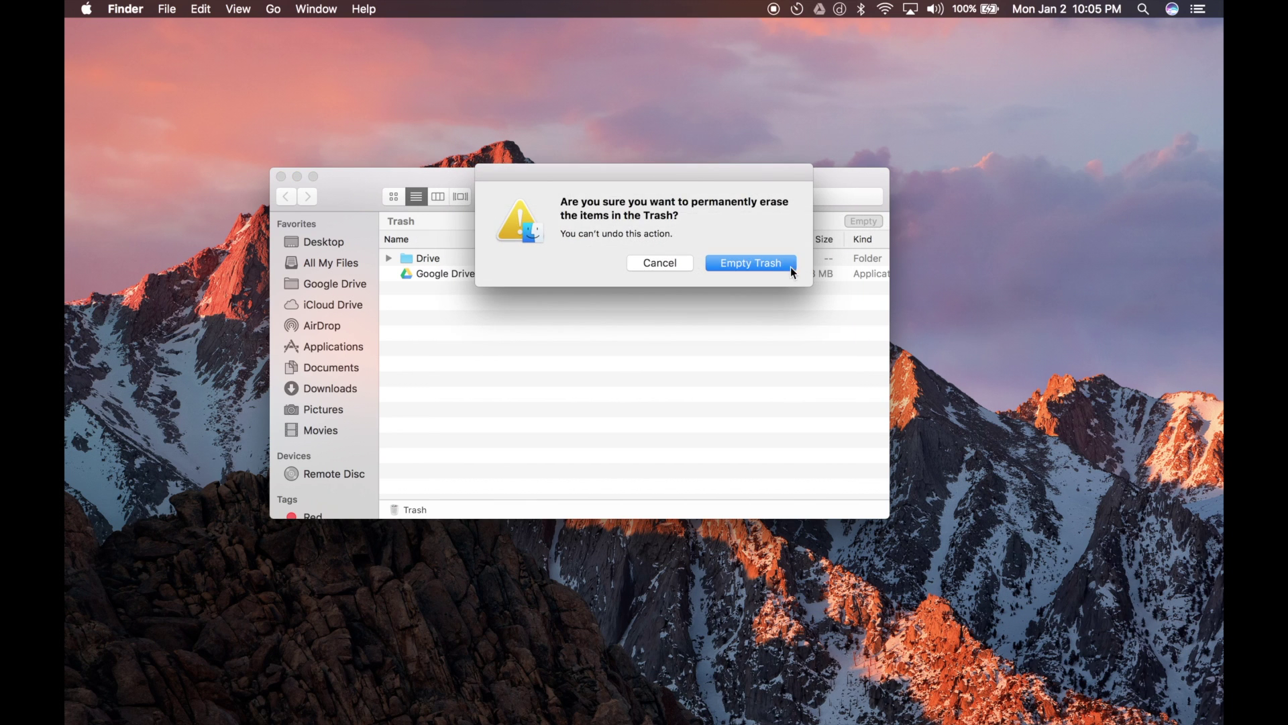
left_click(751, 262)
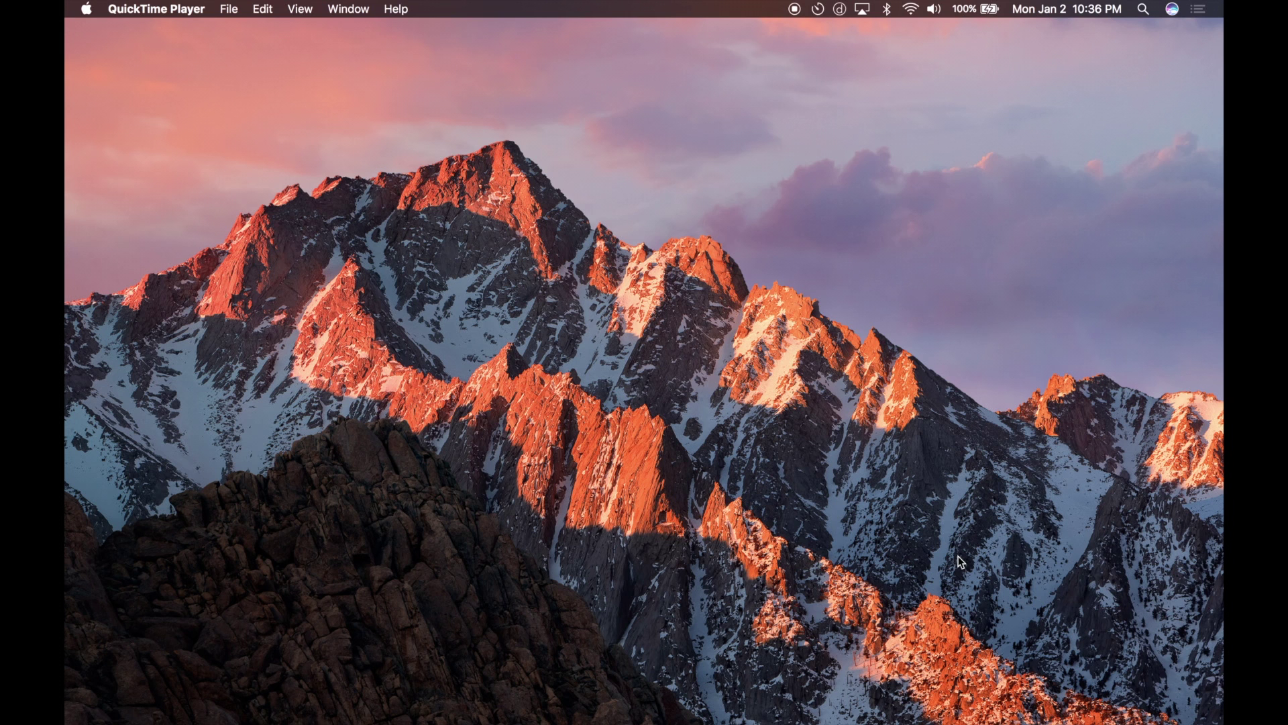
mouse_move(951, 717)
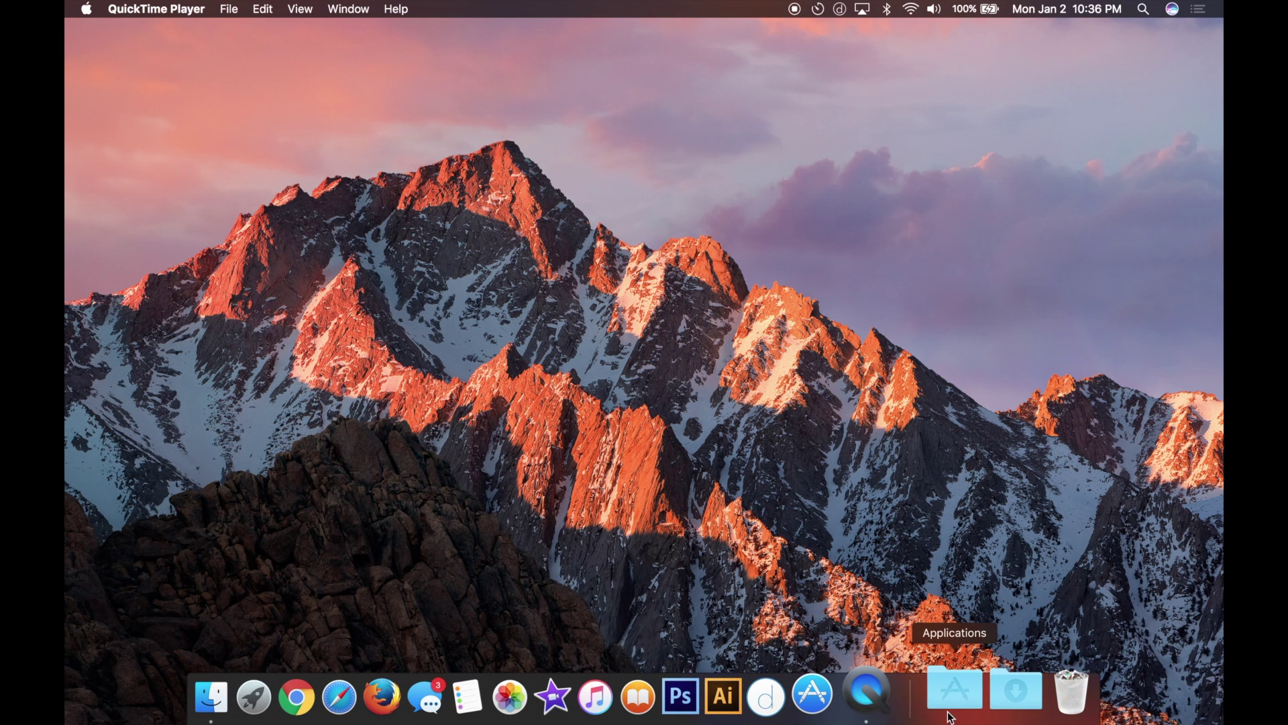
left_click(951, 693)
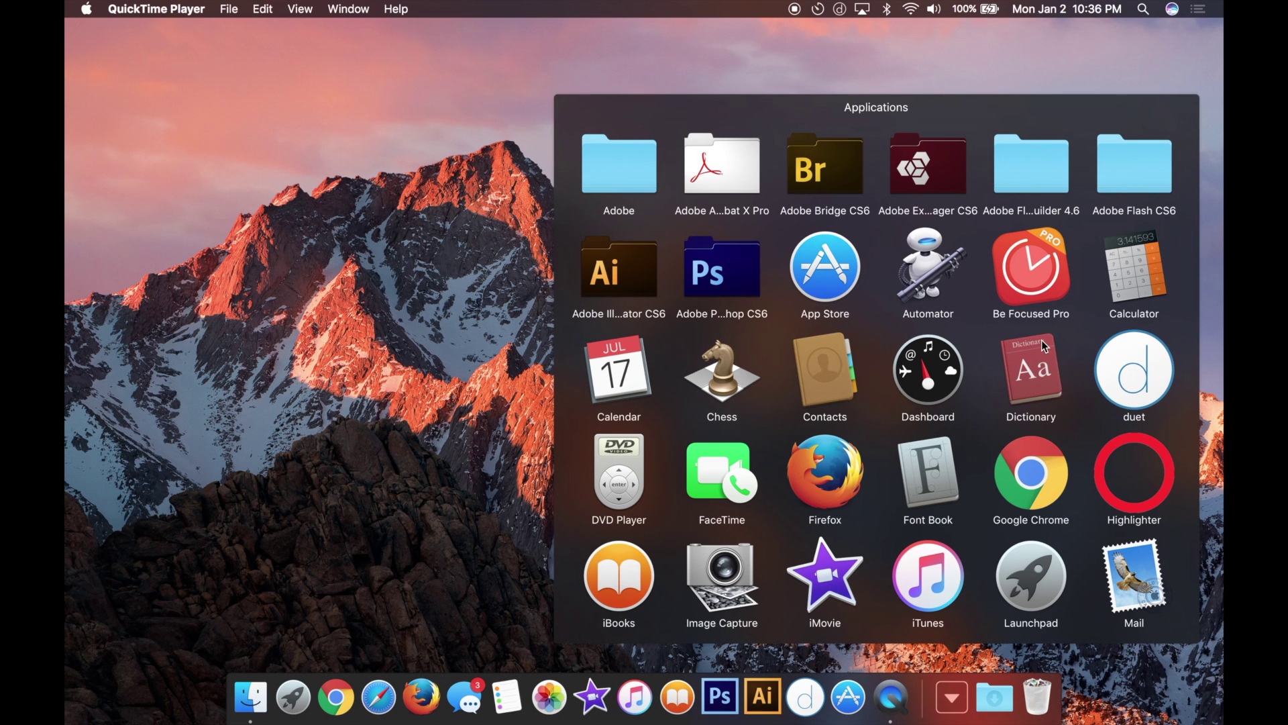
scroll(1045, 347, "down", 2)
scroll(1045, 346, "down", 10)
scroll(1042, 339, "up", 3)
scroll(1042, 339, "up", 3)
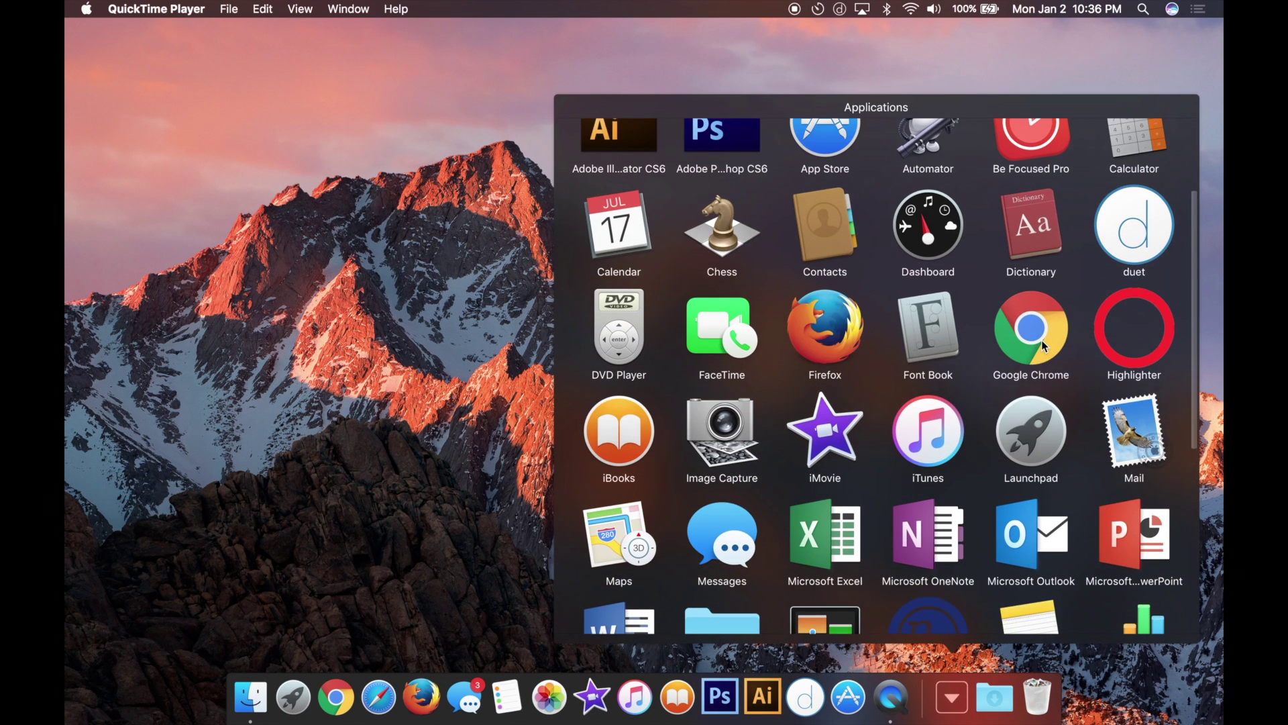
scroll(1041, 340, "up", 2)
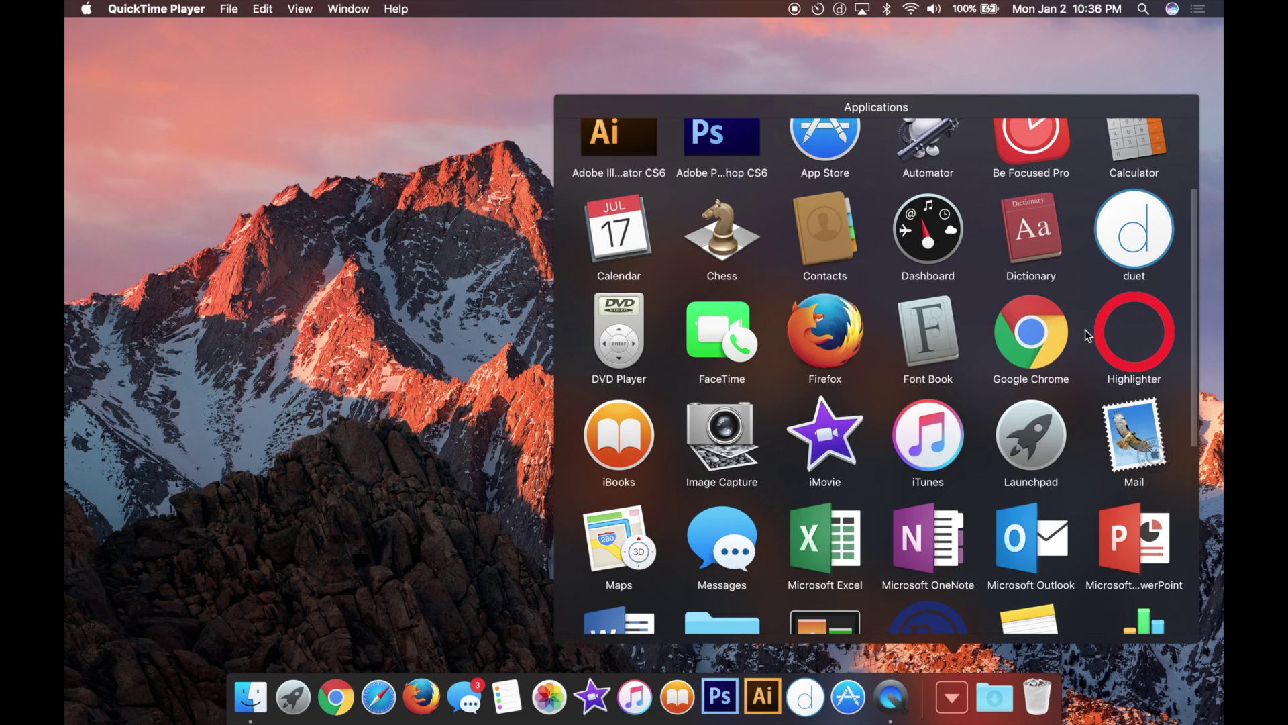
left_click(476, 358)
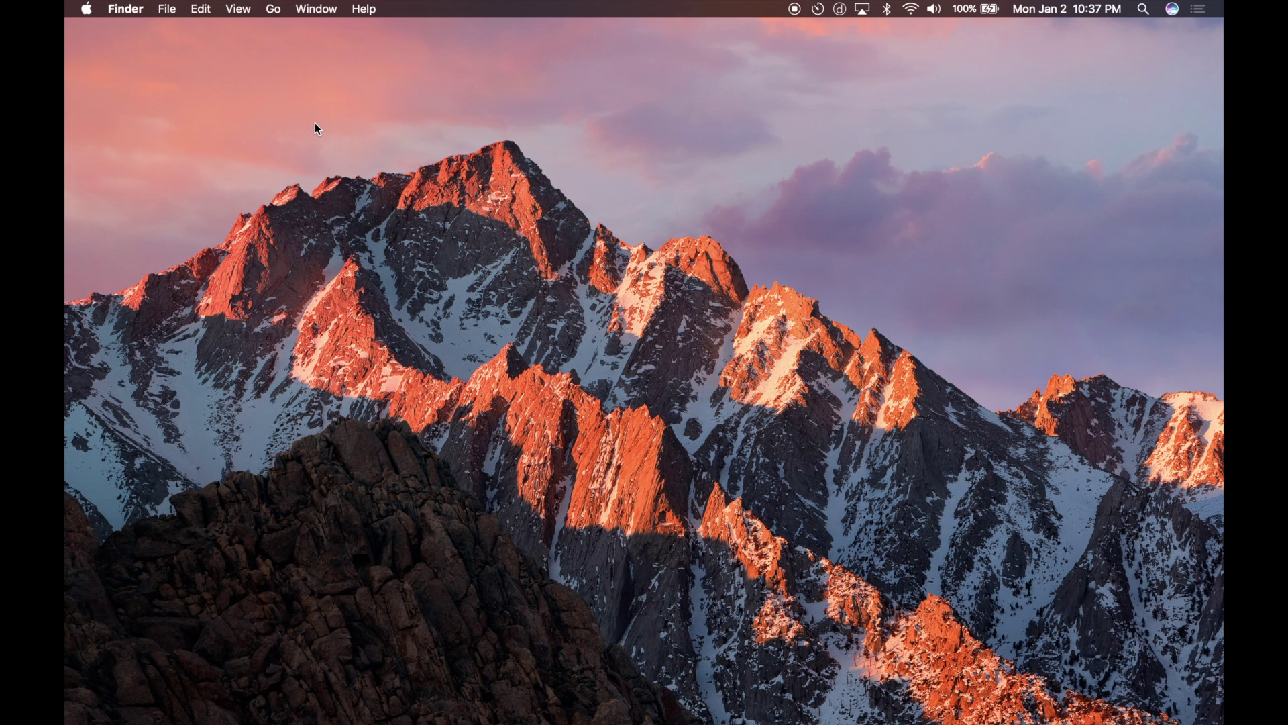
left_click(277, 12)
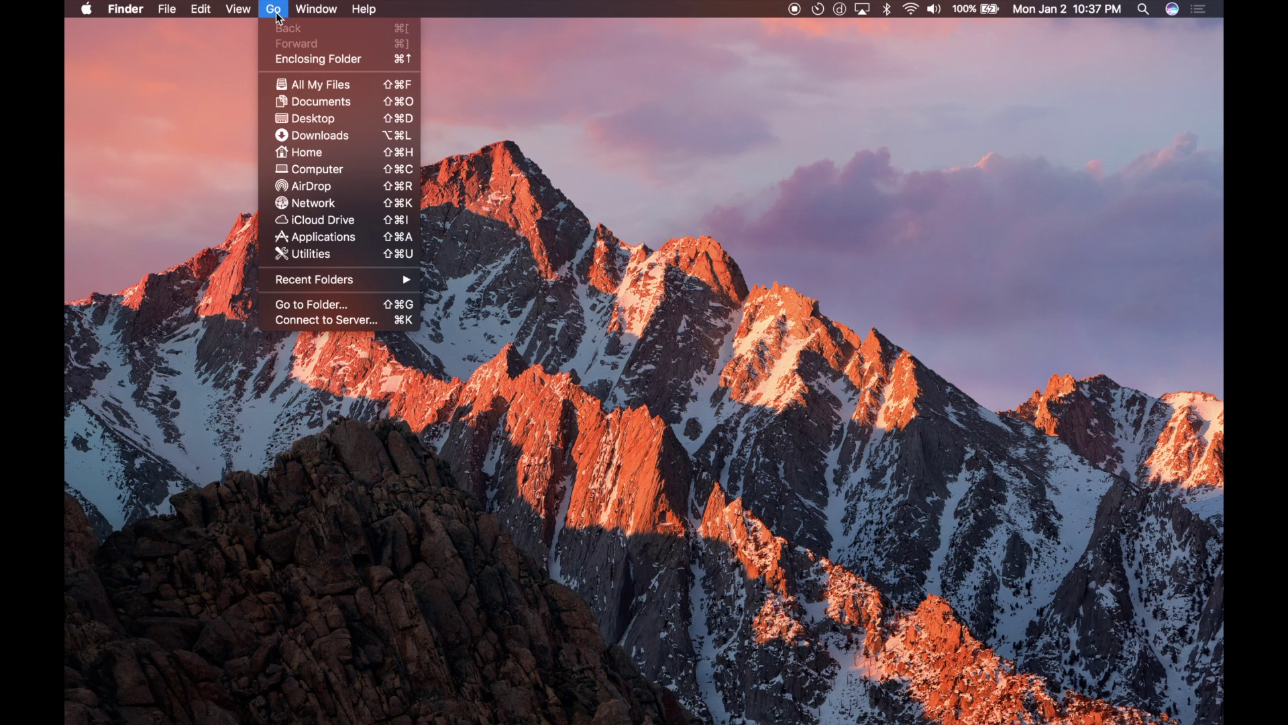
key("alt")
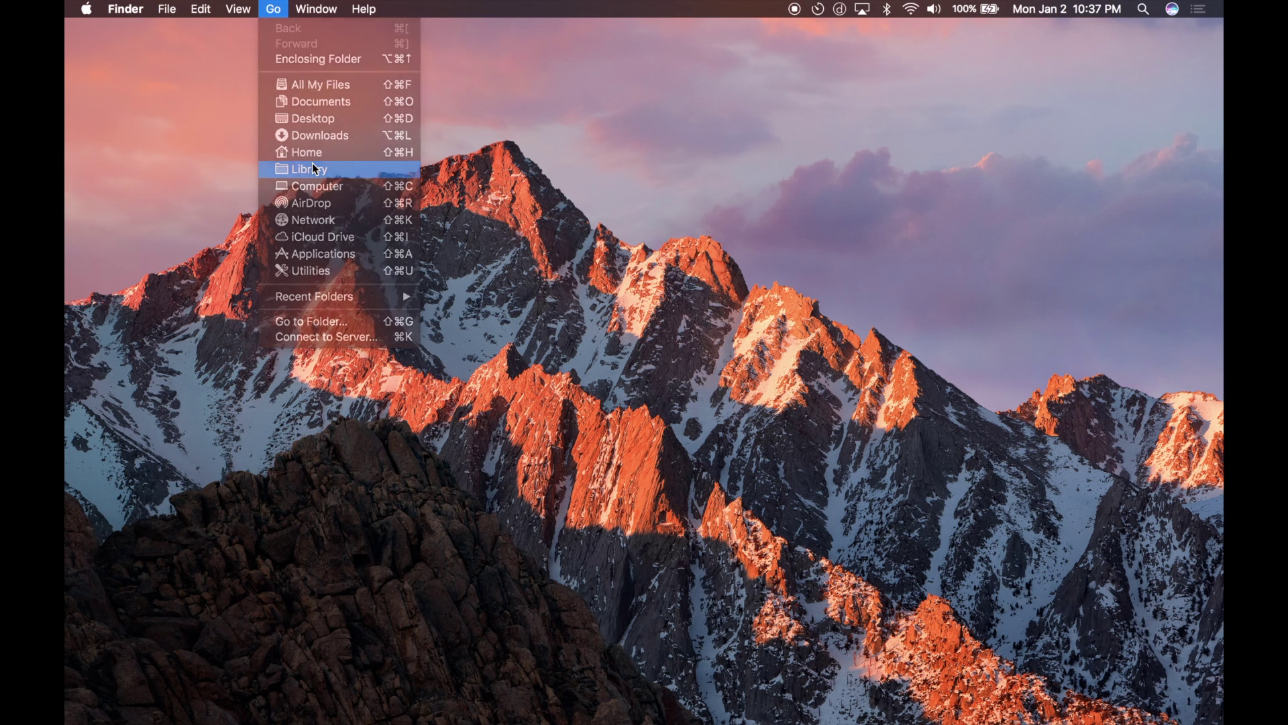
left_click(312, 168)
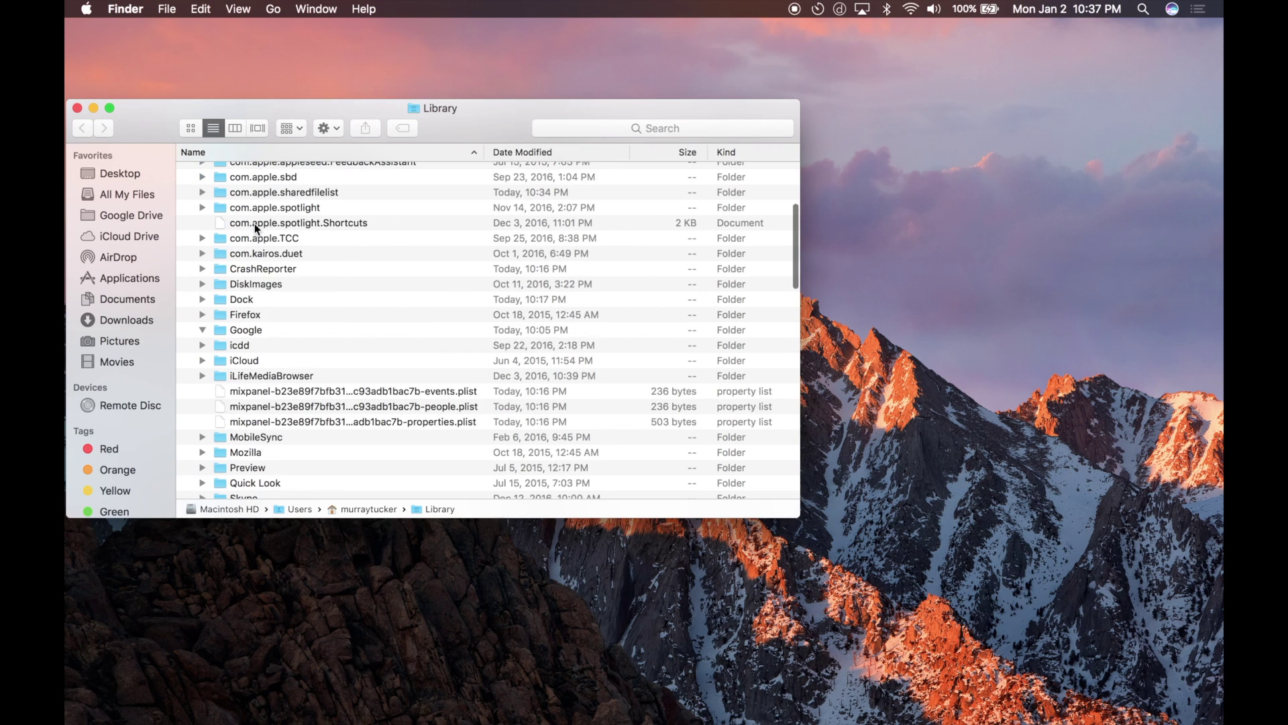
scroll(255, 223, "up", 5)
scroll(254, 224, "up", 3)
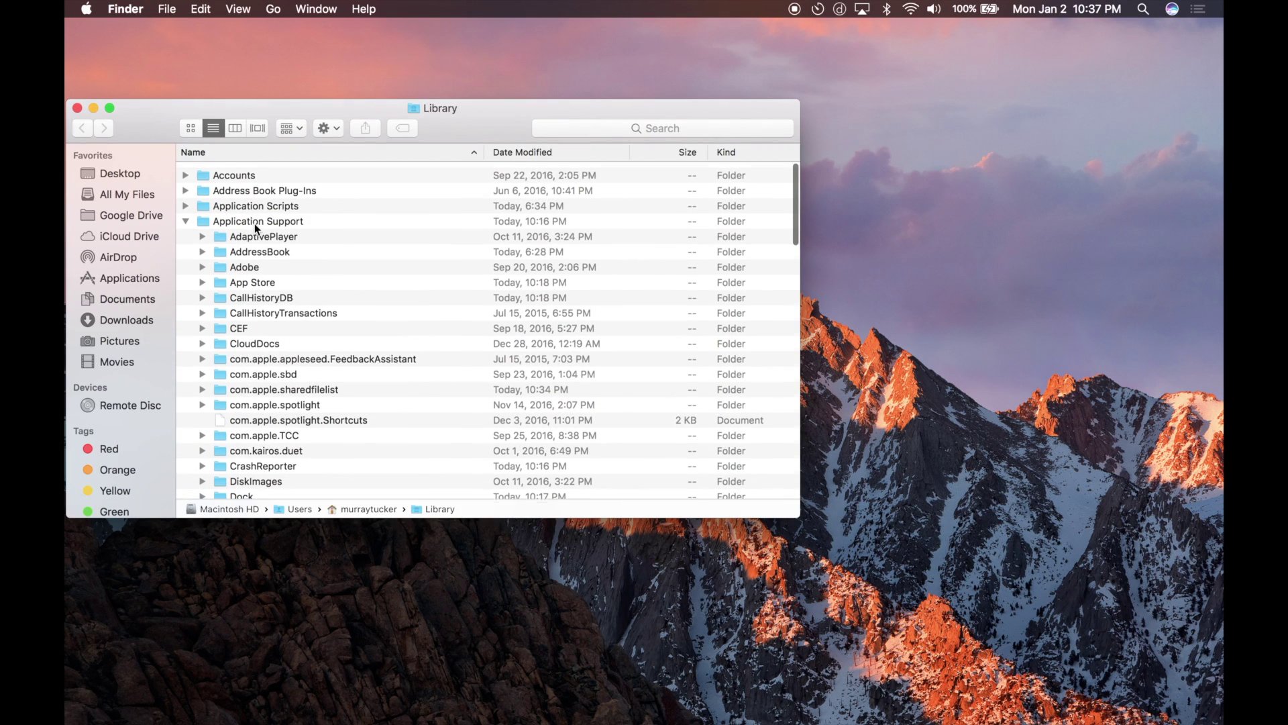
left_click(184, 216)
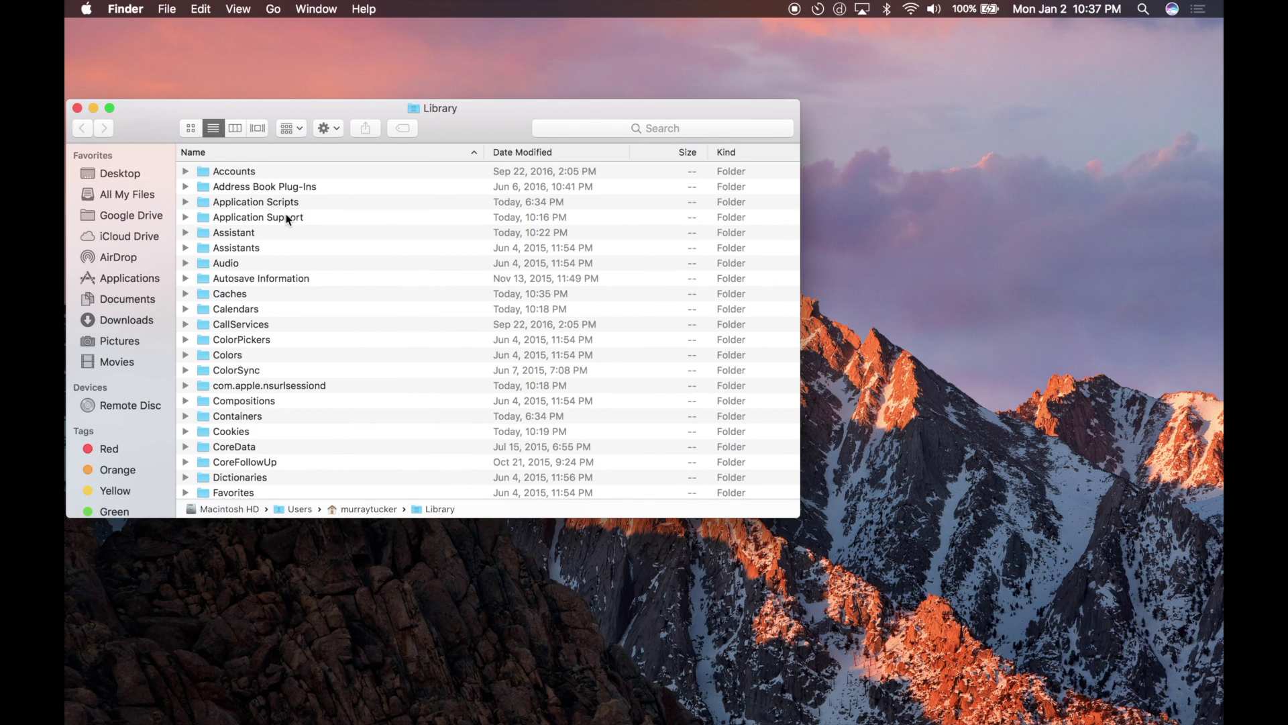
left_click(185, 218)
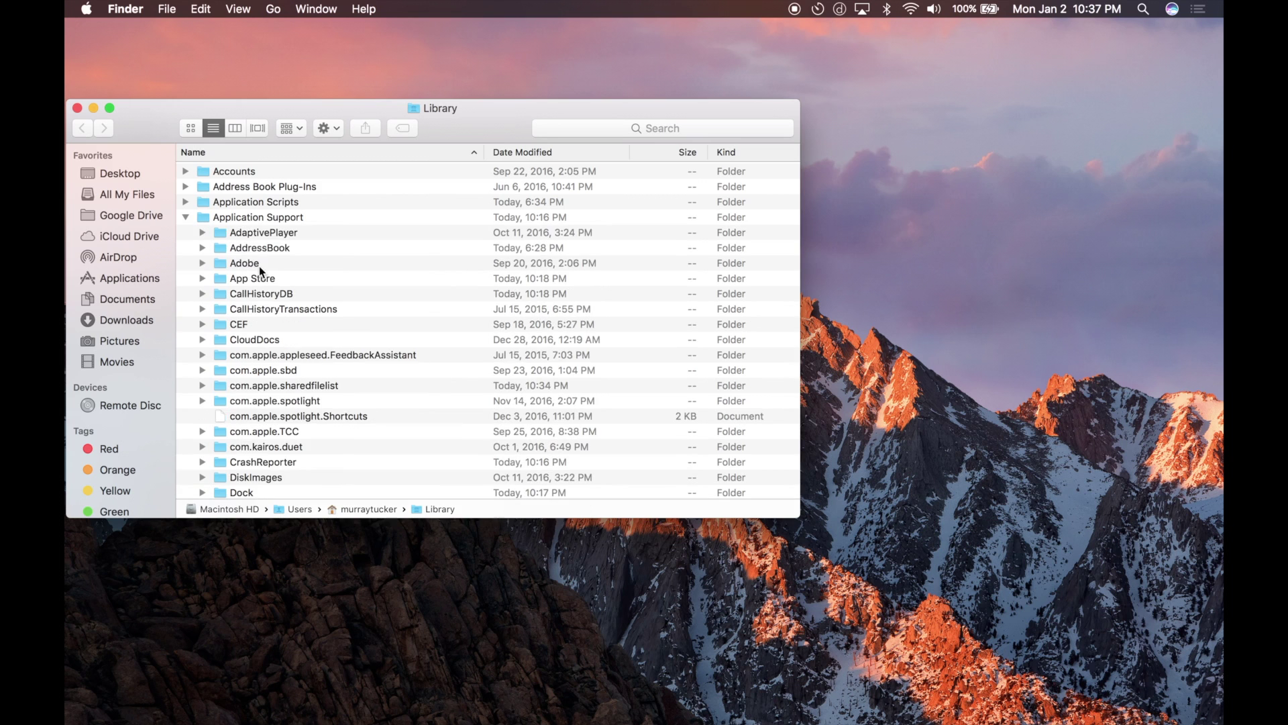
scroll(259, 265, "down", 5)
scroll(261, 269, "down", 2)
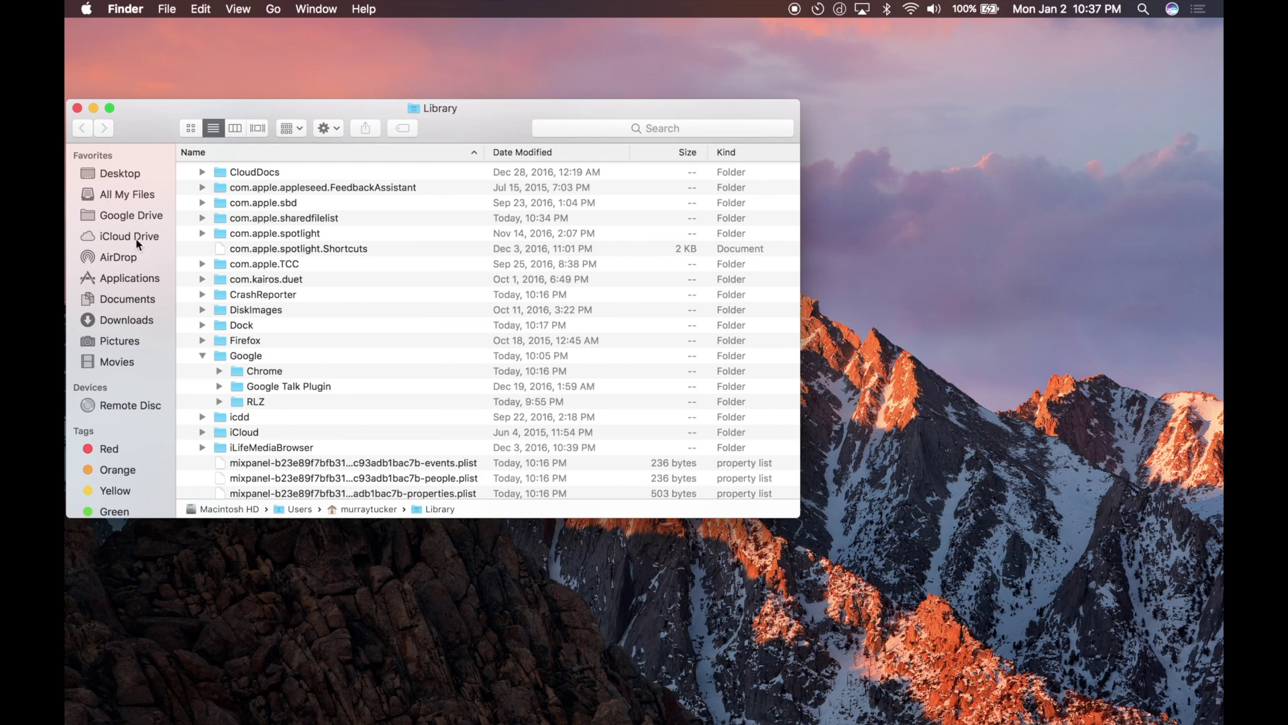
left_click(77, 108)
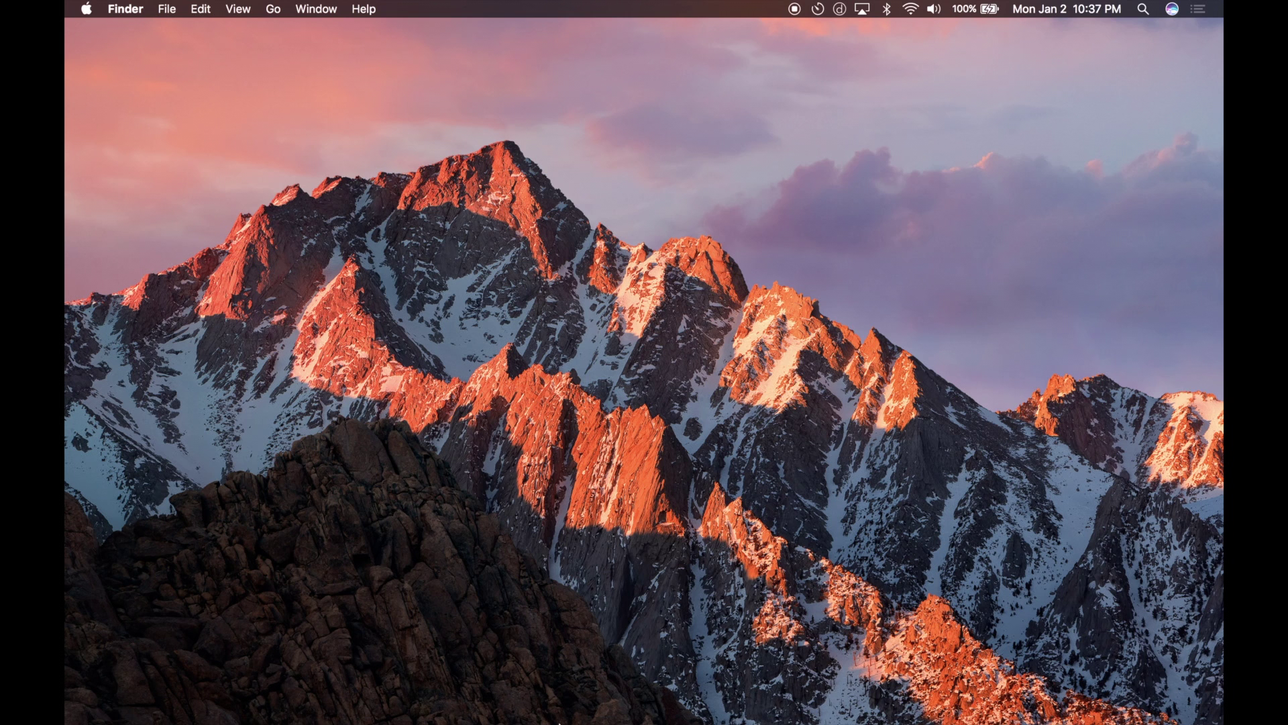
mouse_move(280, 719)
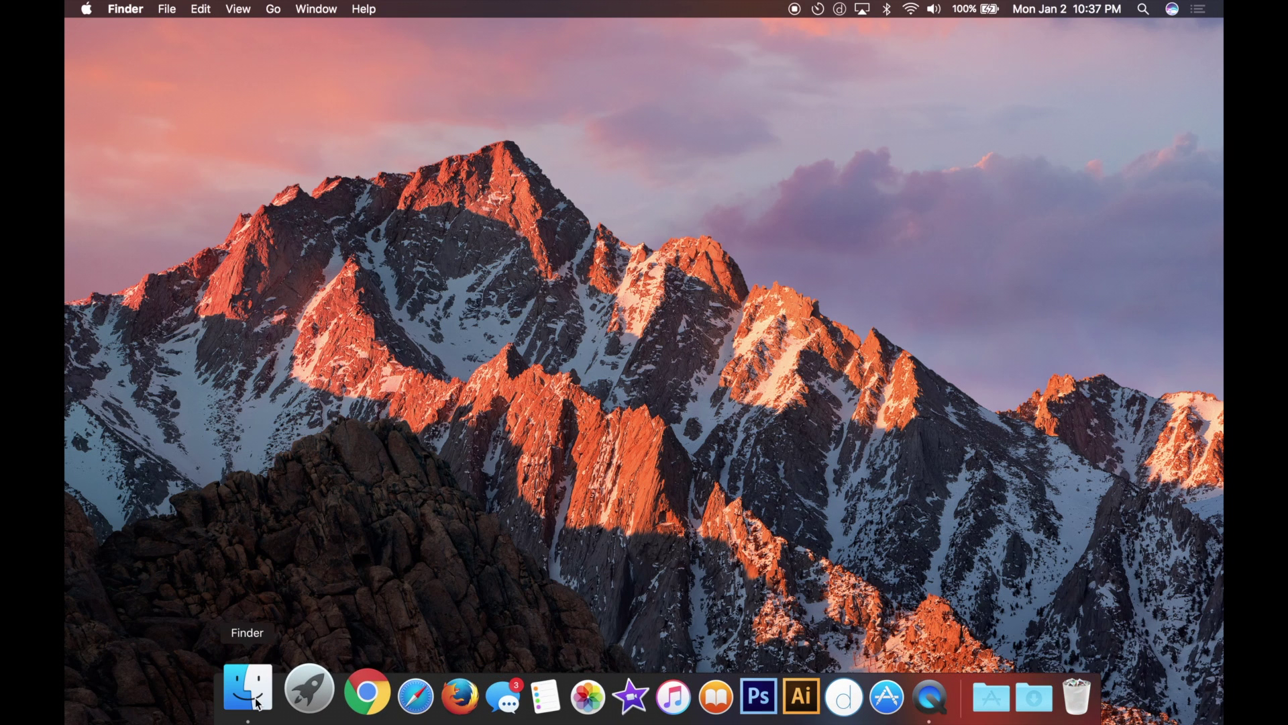
Step: Locate the Google Drive folder in the home folder from the sidebar and move it to the Trash
left_click(248, 690)
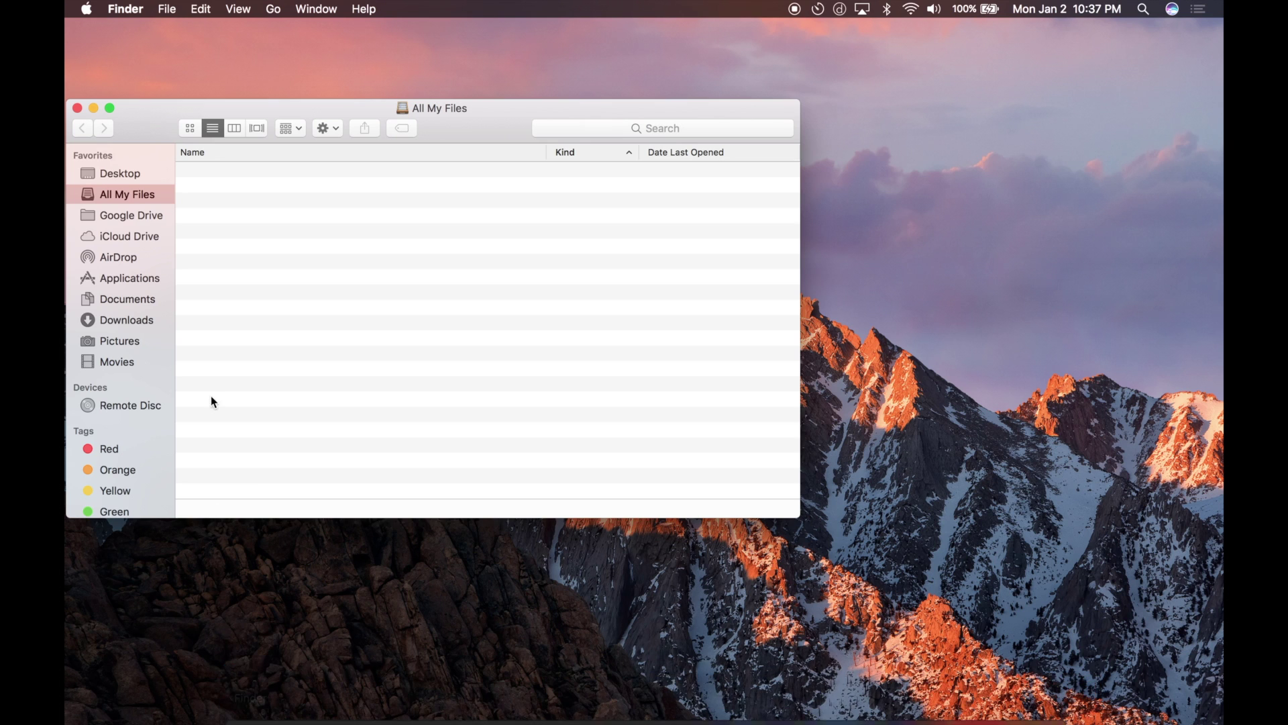
left_click(149, 219)
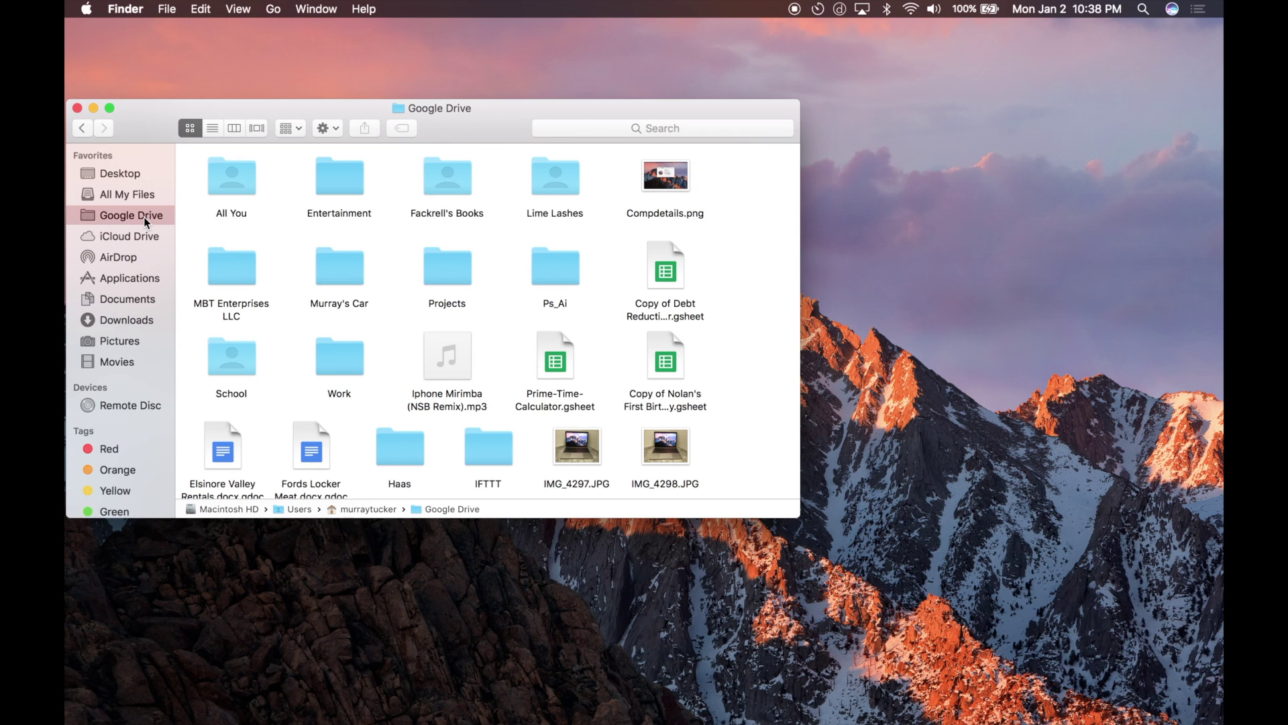
right_click(144, 217)
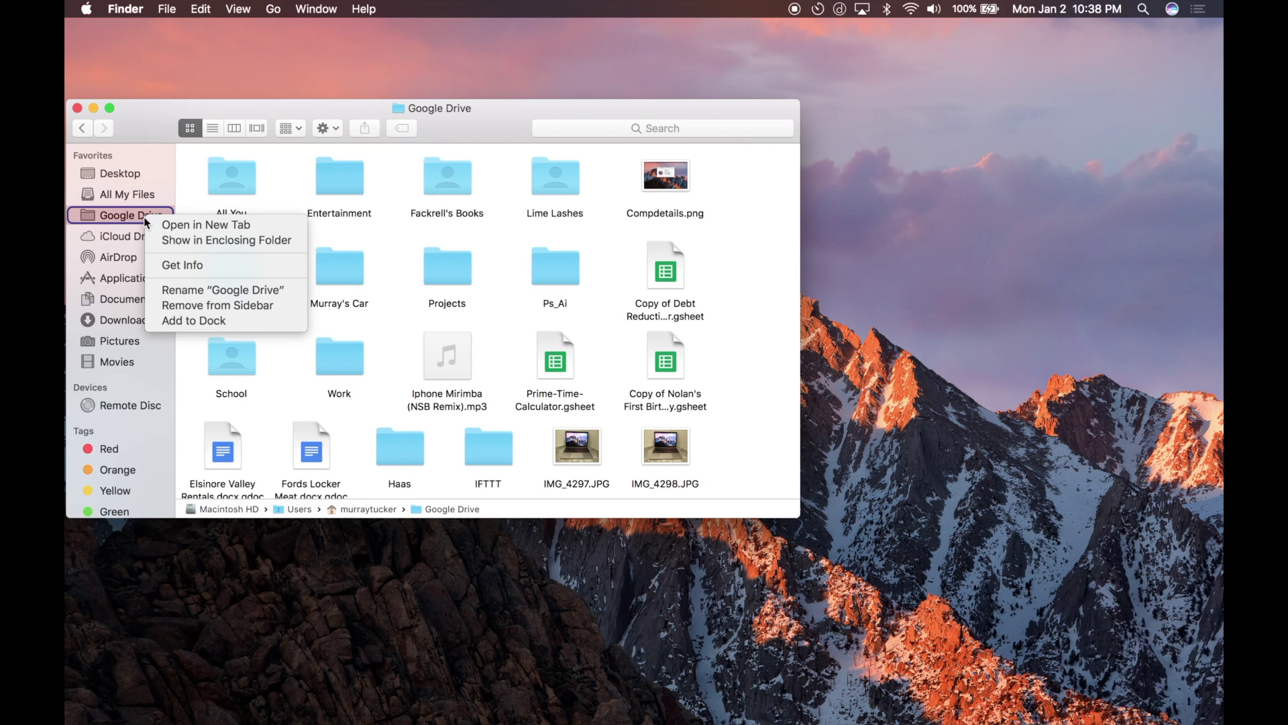
left_click(179, 239)
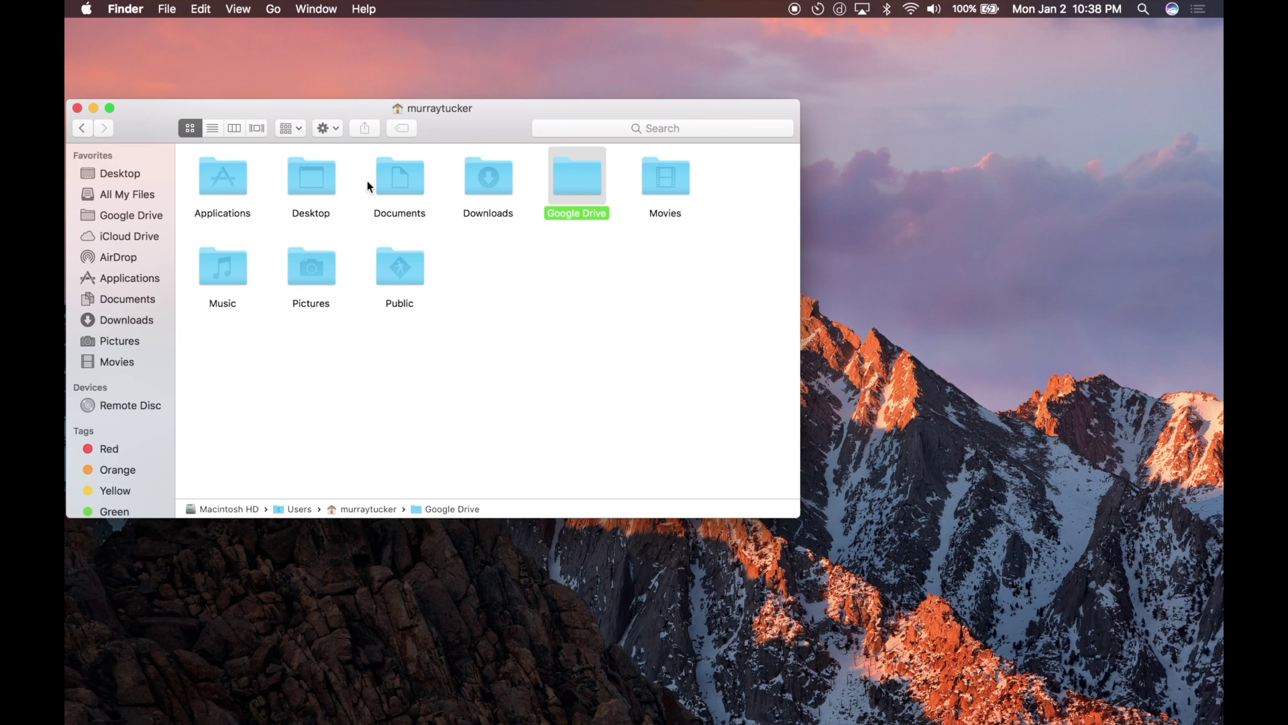
right_click(581, 180)
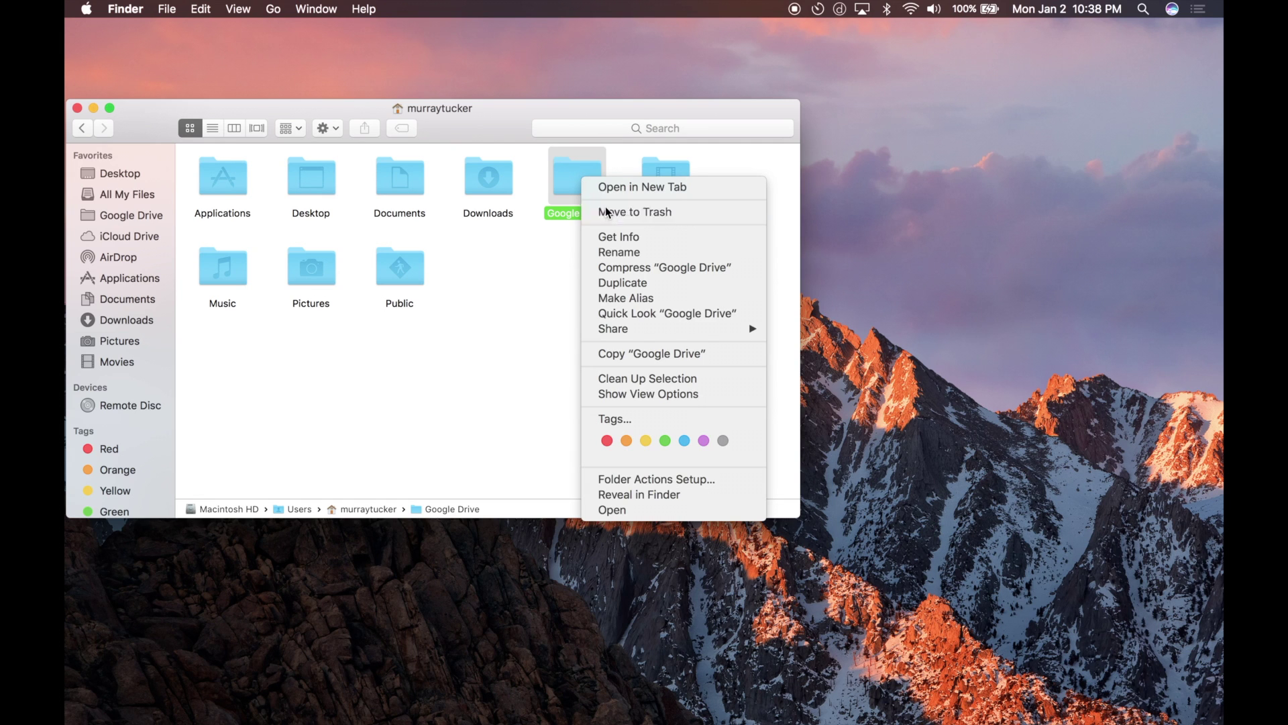
left_click(634, 211)
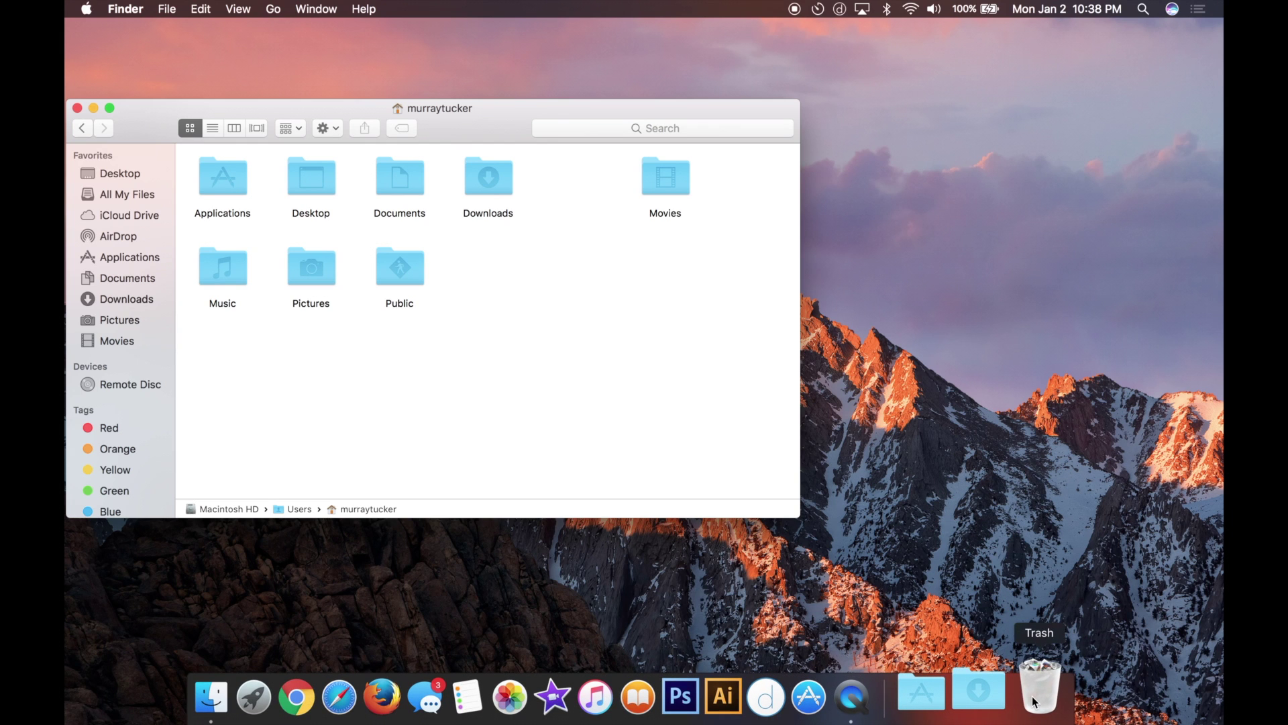
left_click(1033, 702)
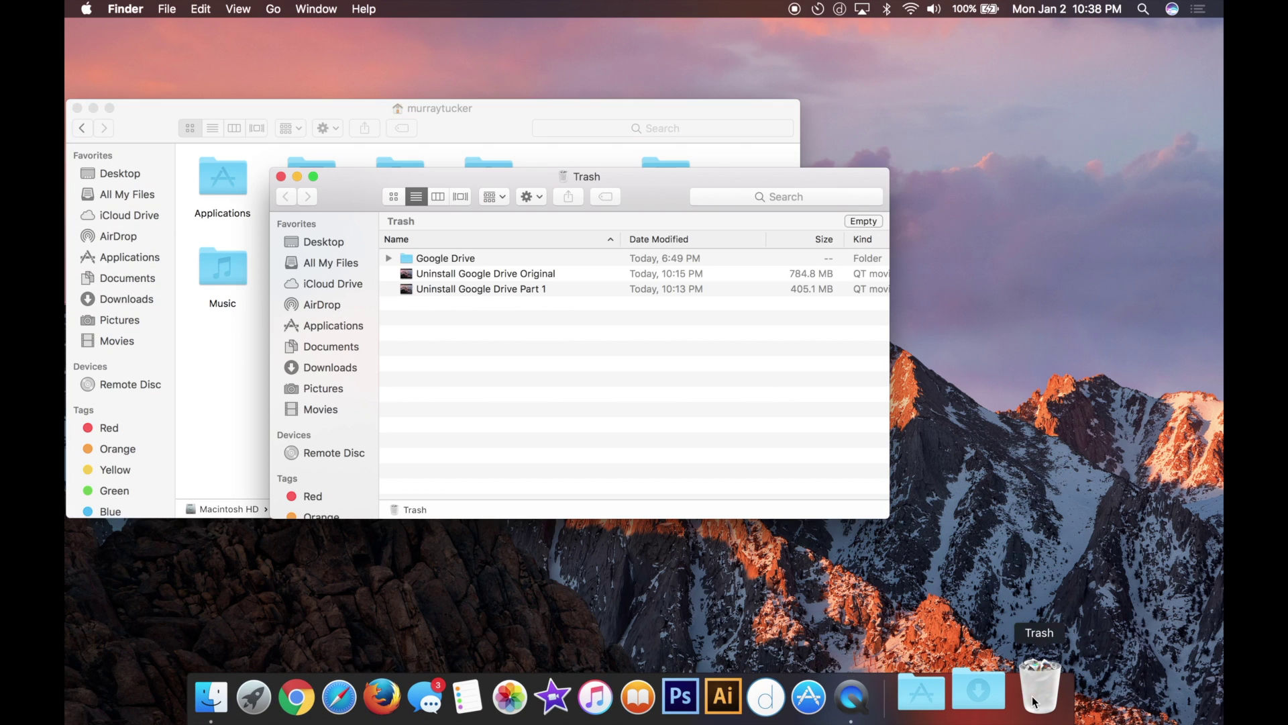
left_click(390, 258)
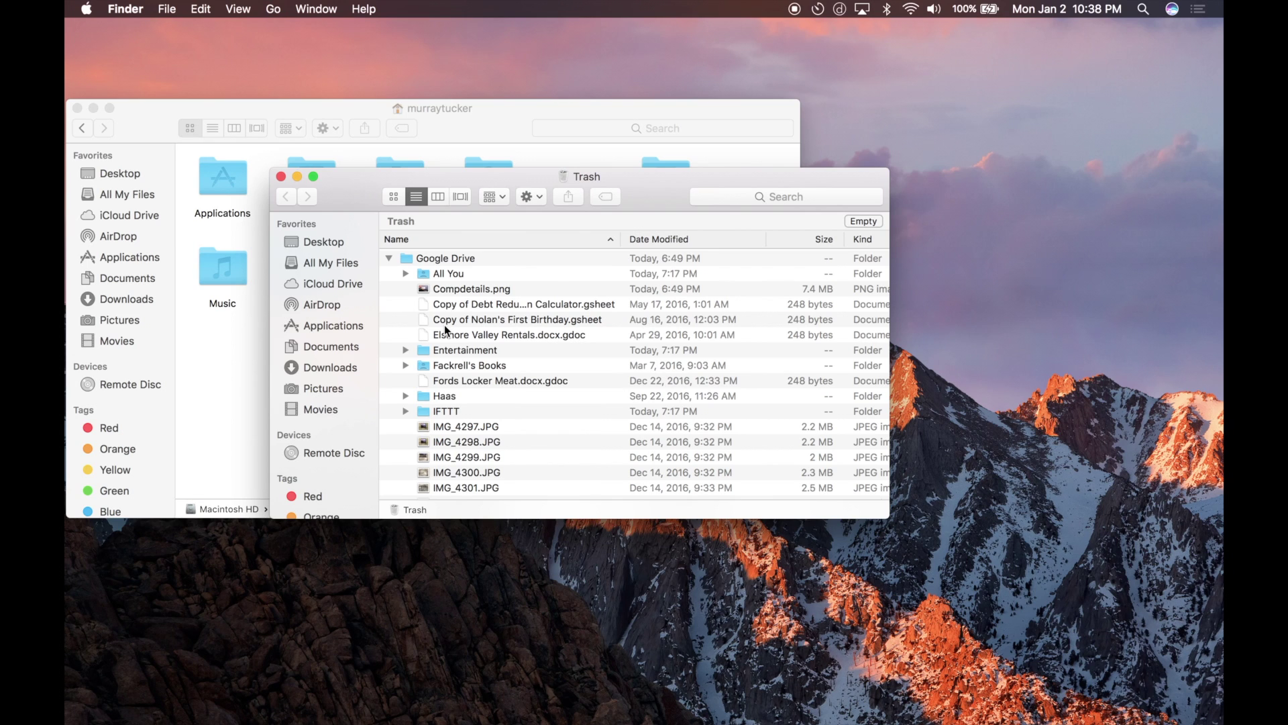
left_click(281, 177)
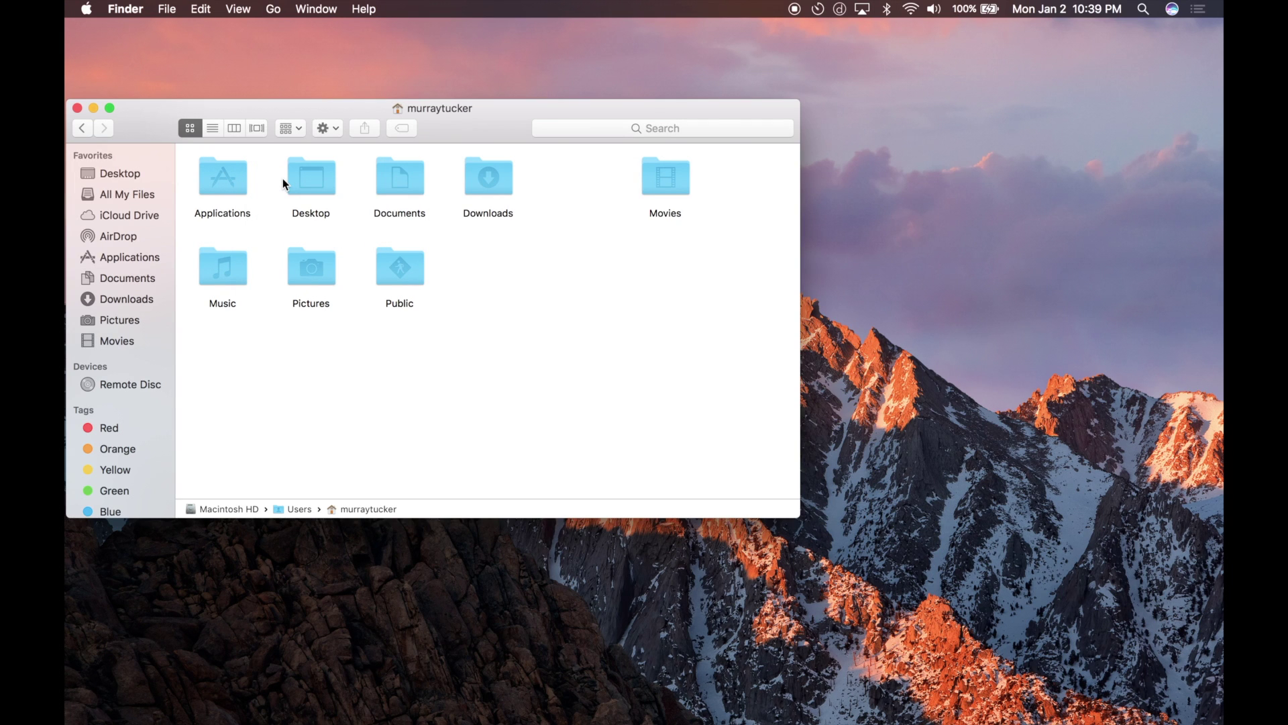
Step: Close the home folder Finder window
left_click(77, 109)
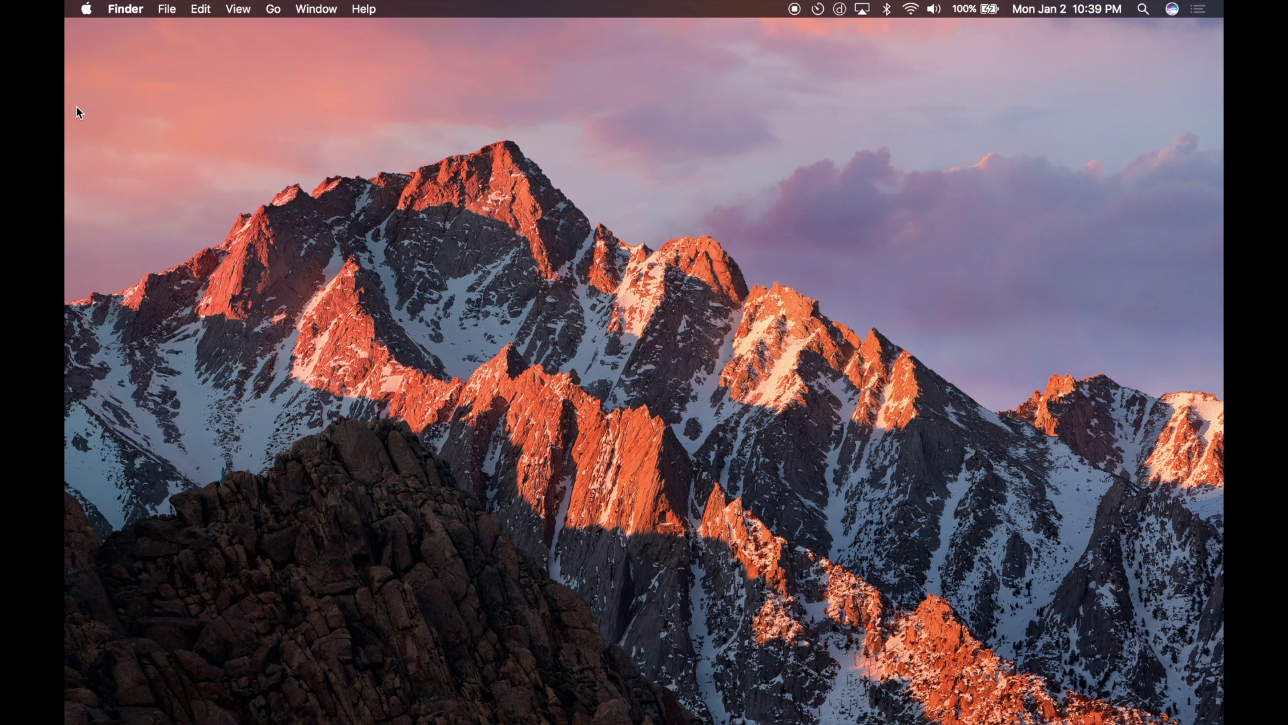